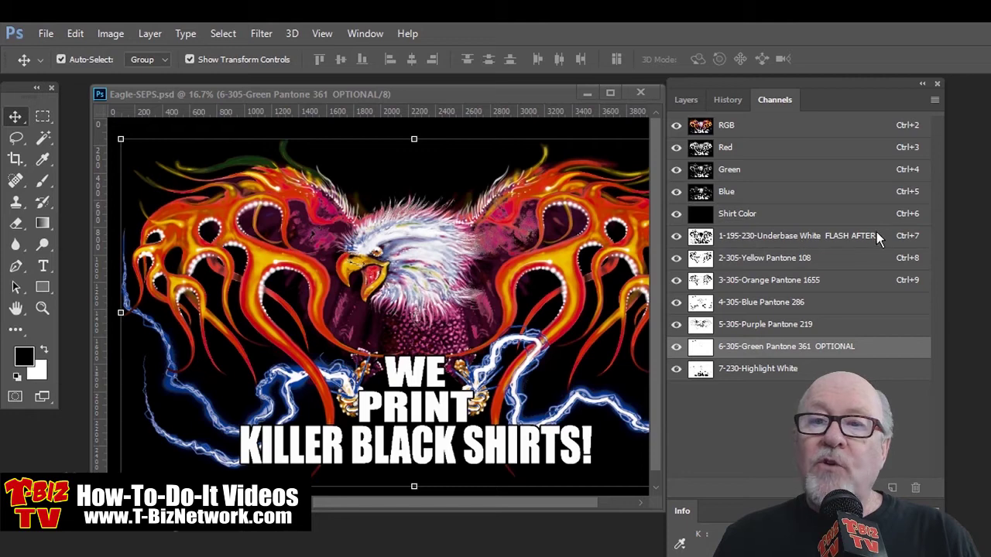
Rename the Underbase White channel to 1-195-230-Underbase White by deleting FLASH AFTER.
double_click(826, 238)
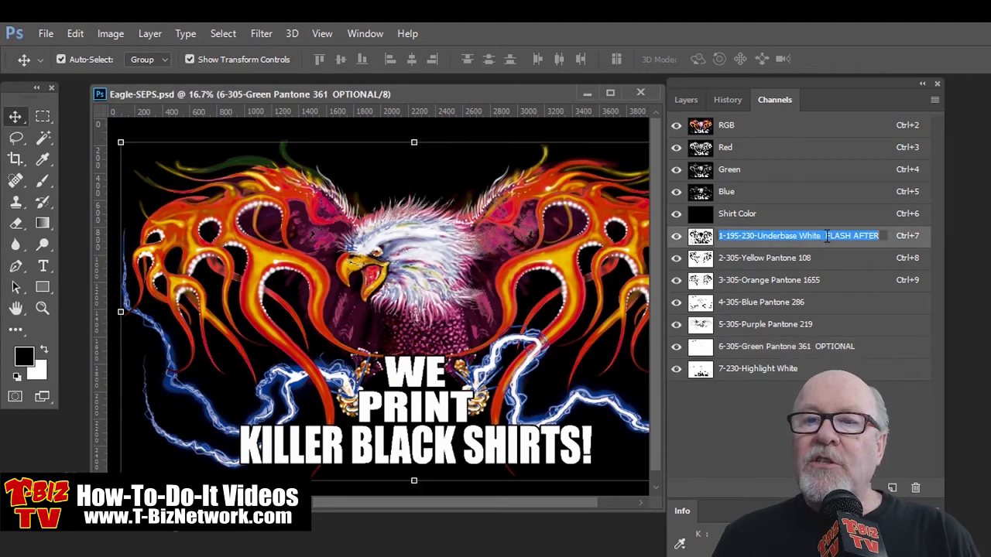
click(805, 284)
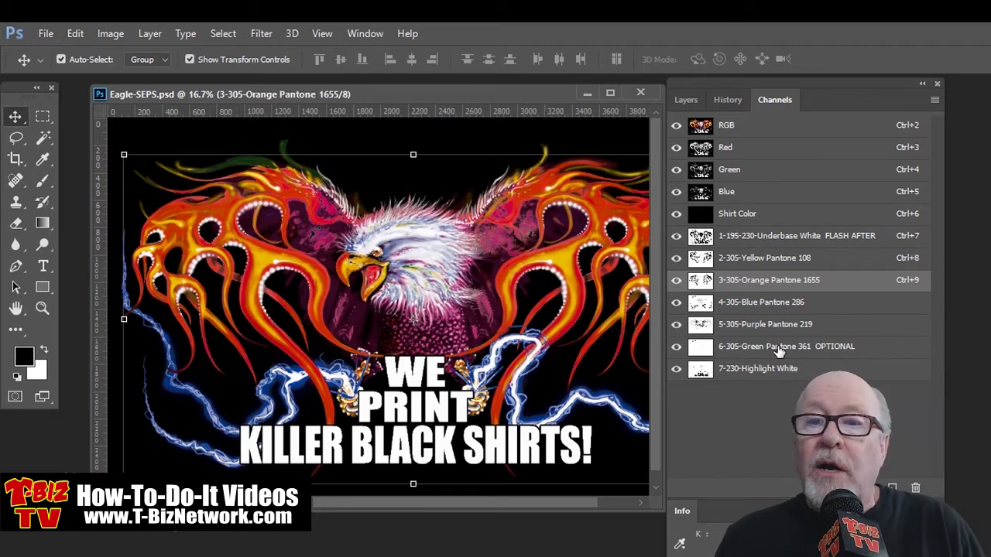
click(827, 238)
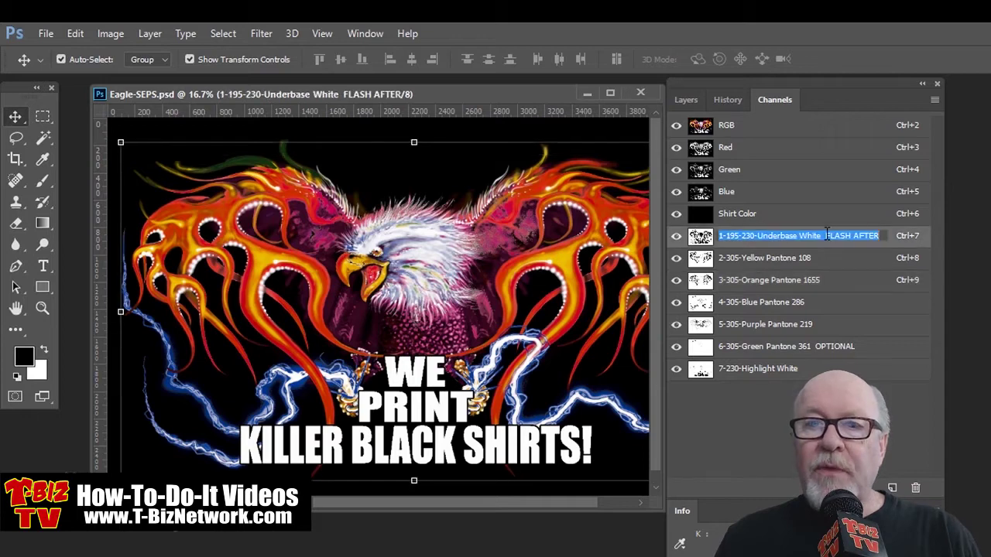
double_click(826, 236)
drag(825, 235, 881, 236)
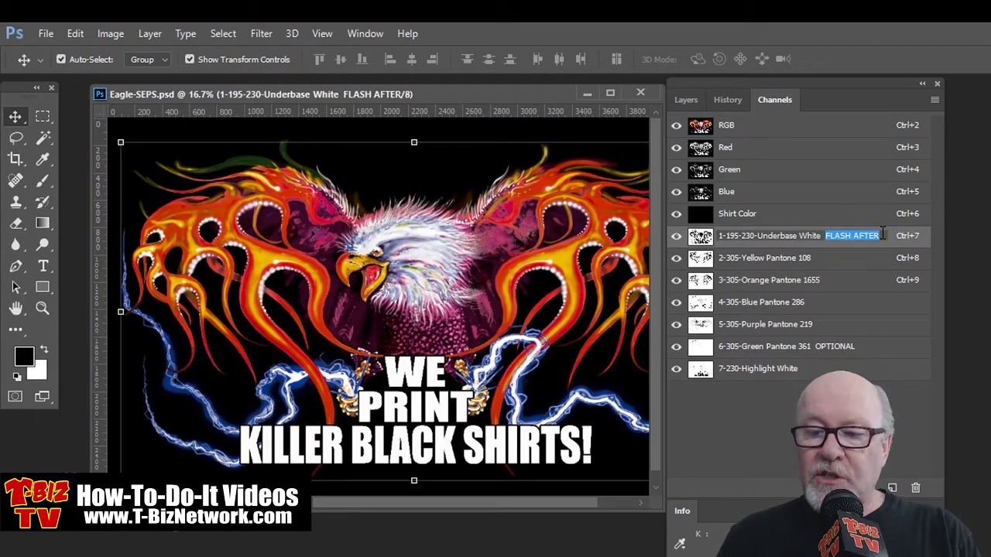
key(BackSpace)
Rename the green channel to 6-305-Green Pantone 361 by deleting OPTIONAL.
click(834, 343)
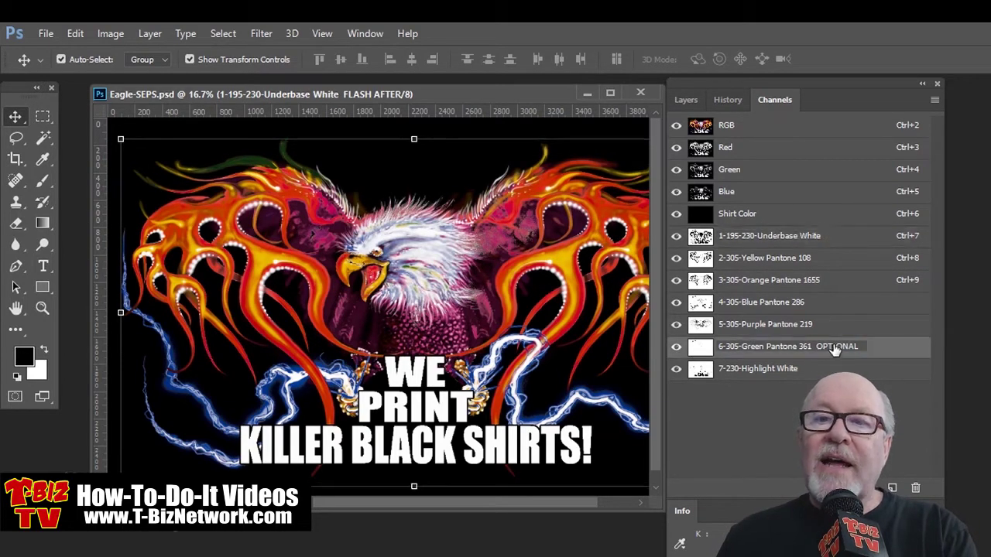
double_click(839, 346)
key(BackSpace)
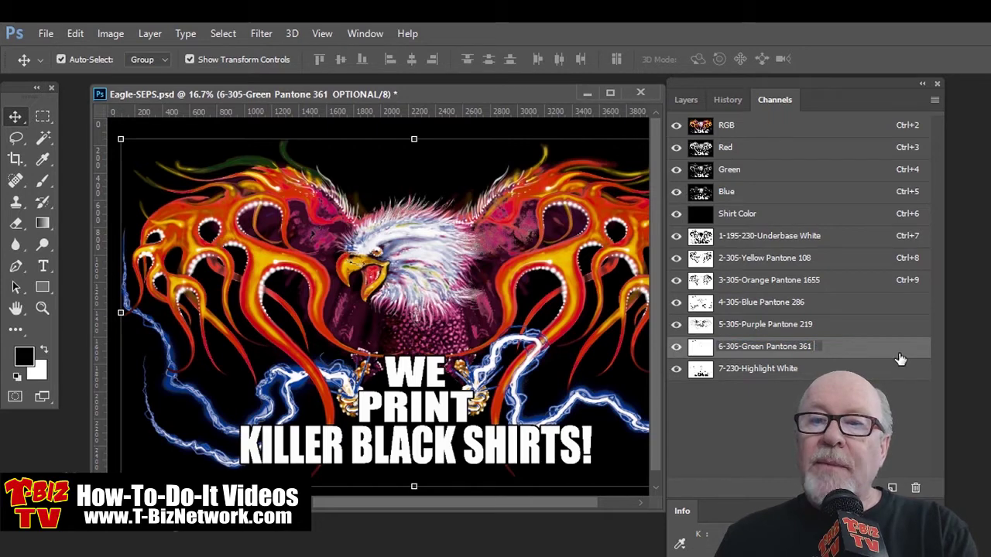
key(BackSpace)
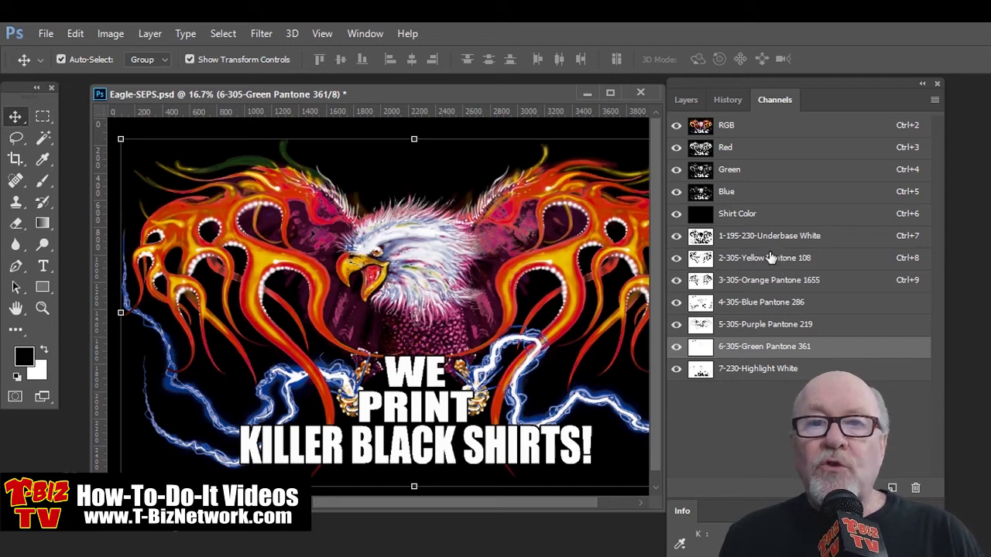
click(41, 35)
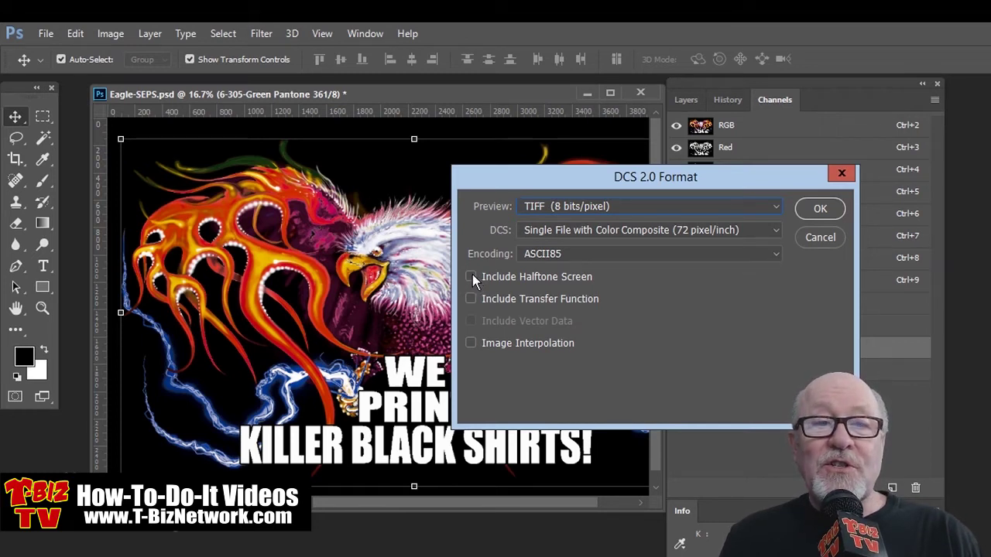
Turn on Include Halftone Screen in the DCS 2.0 options and save the file.
click(471, 276)
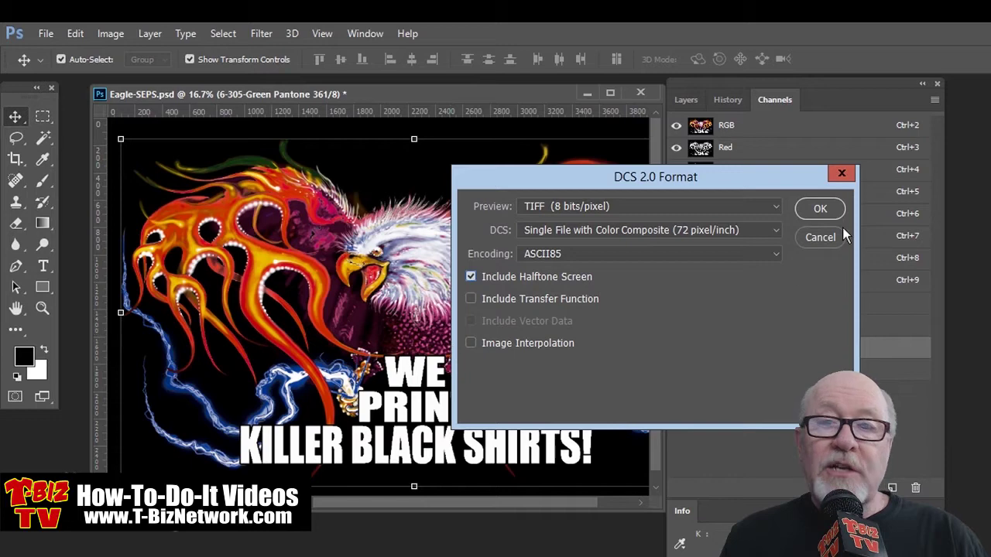
click(818, 211)
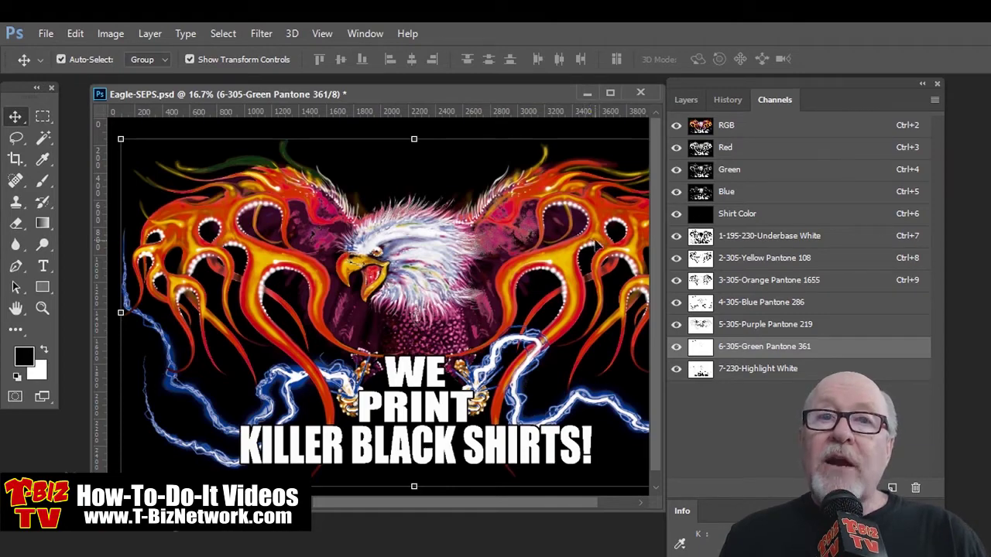
click(45, 33)
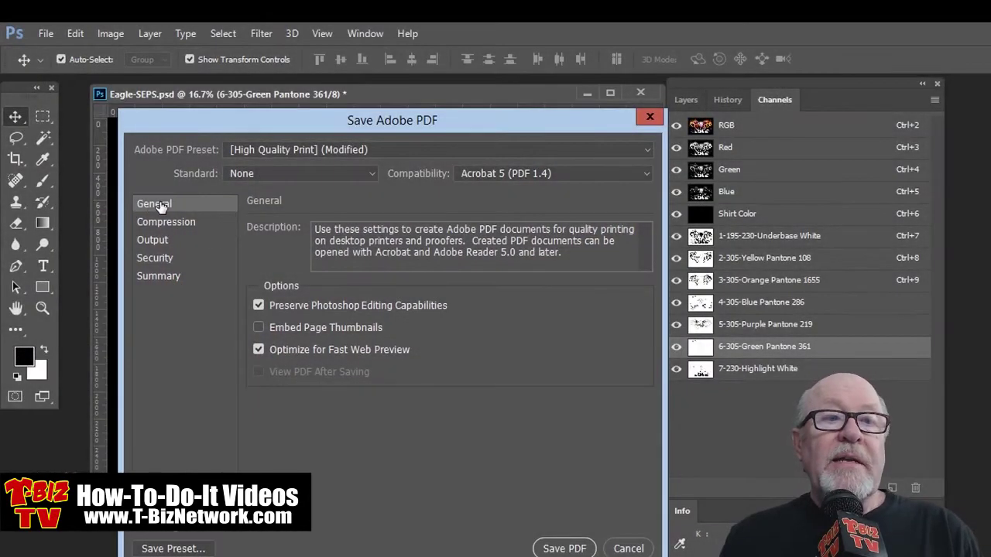
Save the Photoshop PDF with Do Not Downsample and Compression set to None.
click(151, 223)
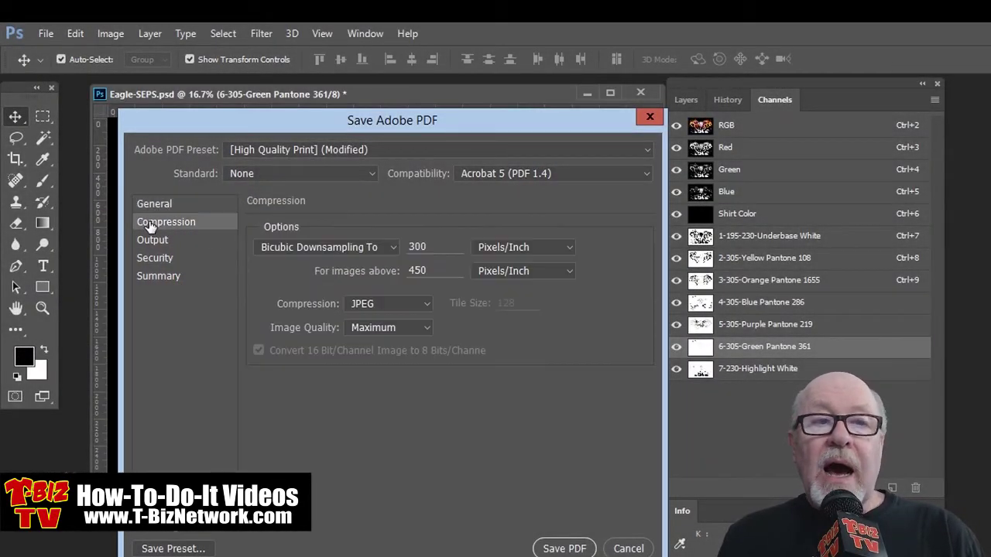
click(370, 248)
click(346, 261)
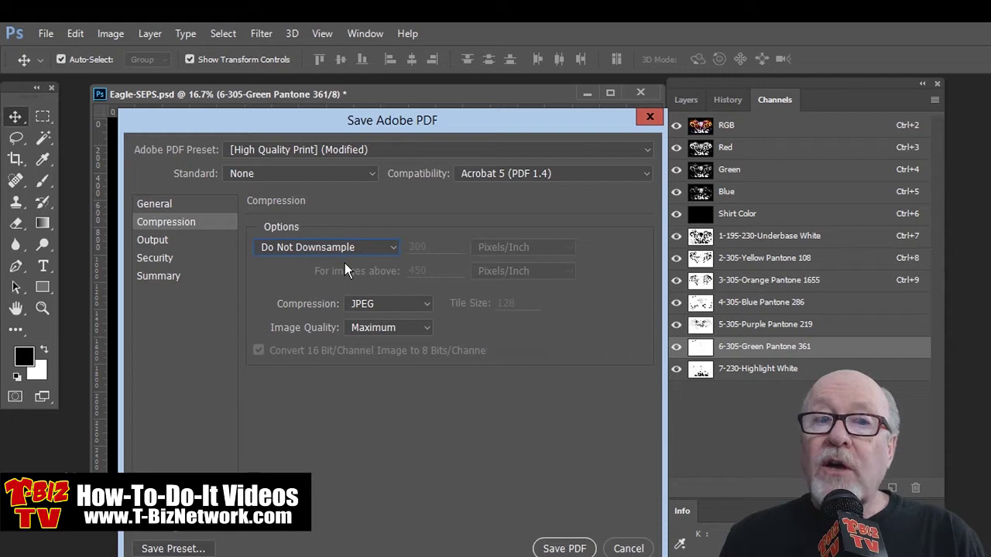
click(379, 306)
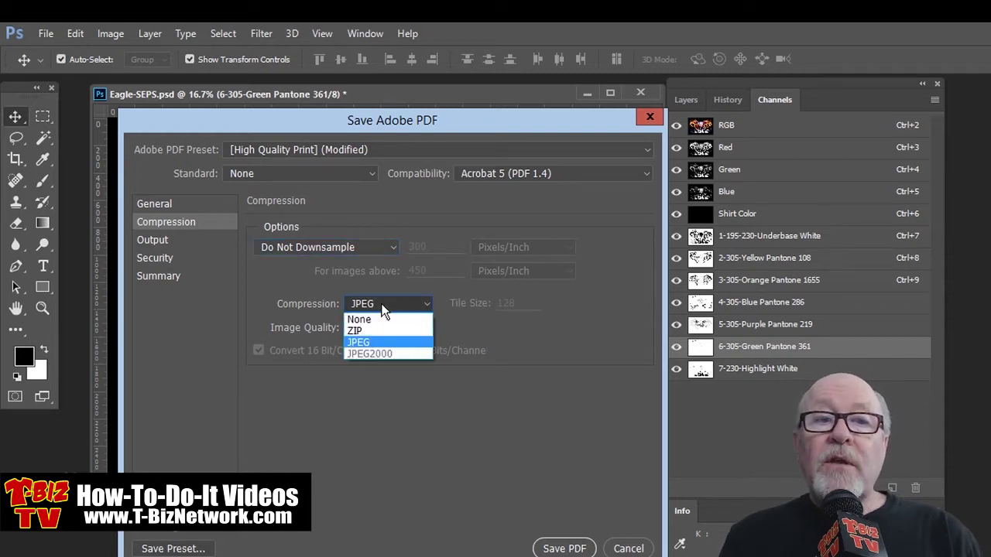
click(371, 319)
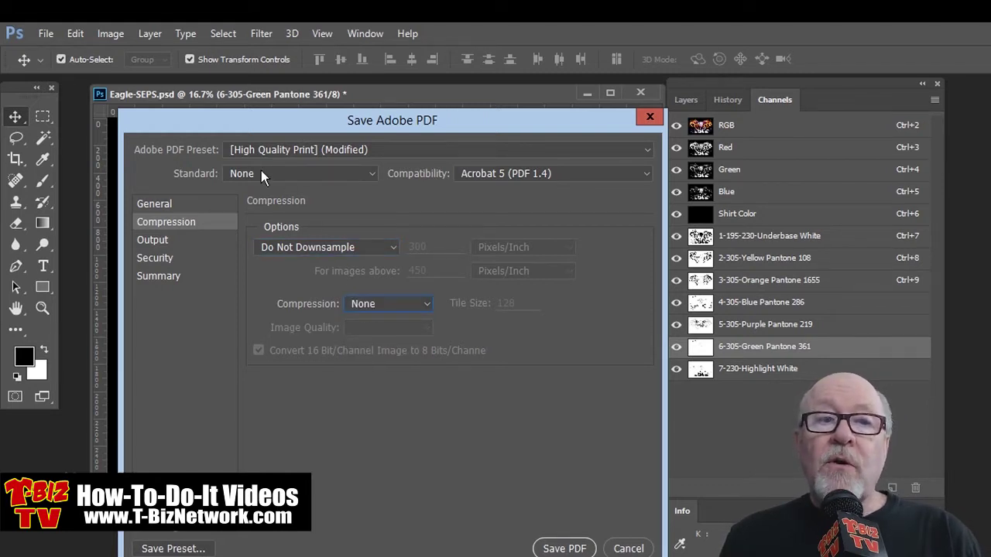
click(564, 548)
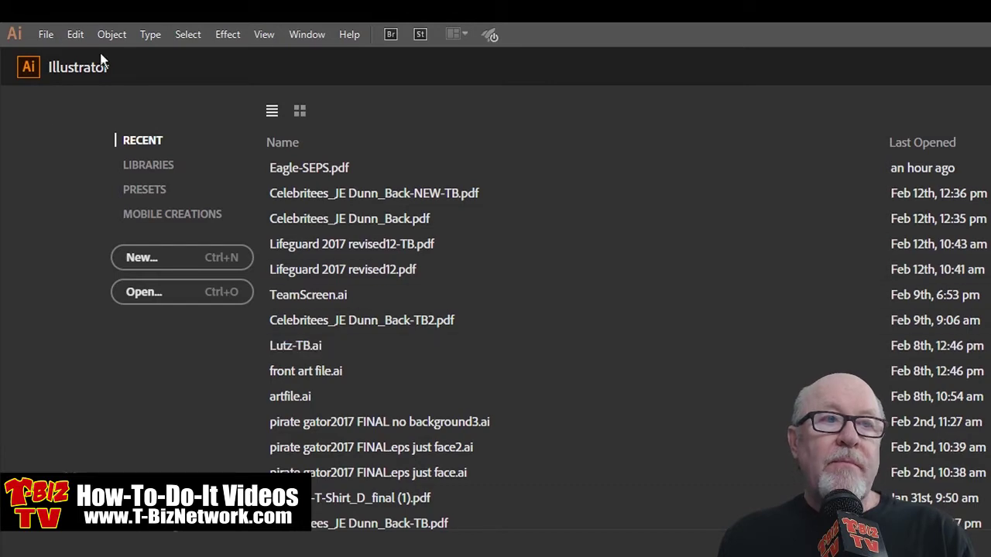
Create a new 18 × 13 inch landscape CMYK document in a floating window.
click(46, 34)
click(68, 51)
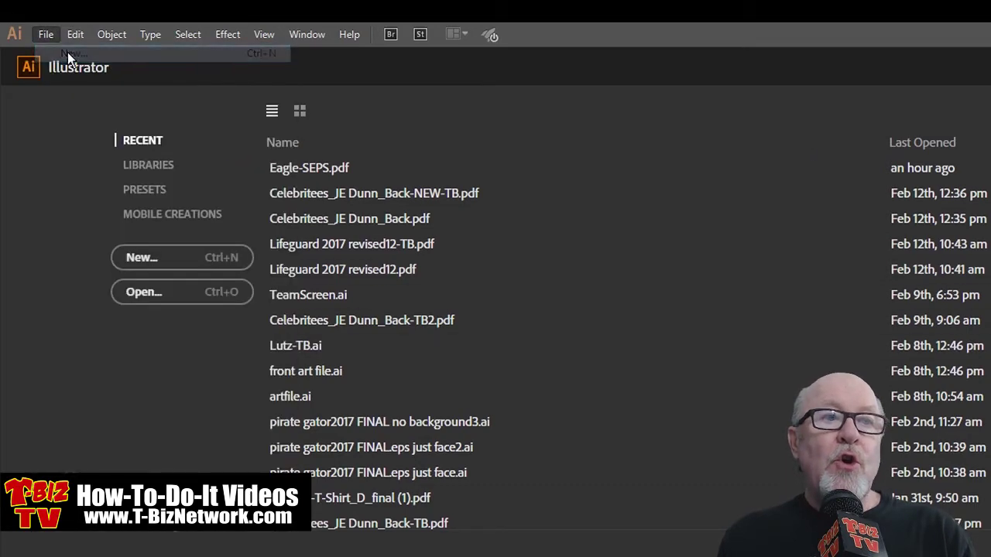
click(362, 230)
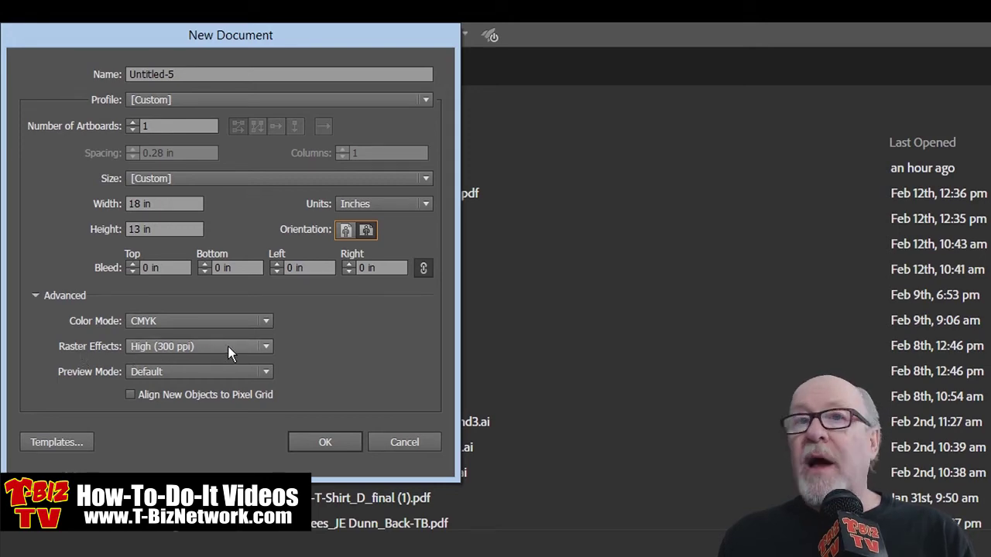
click(304, 439)
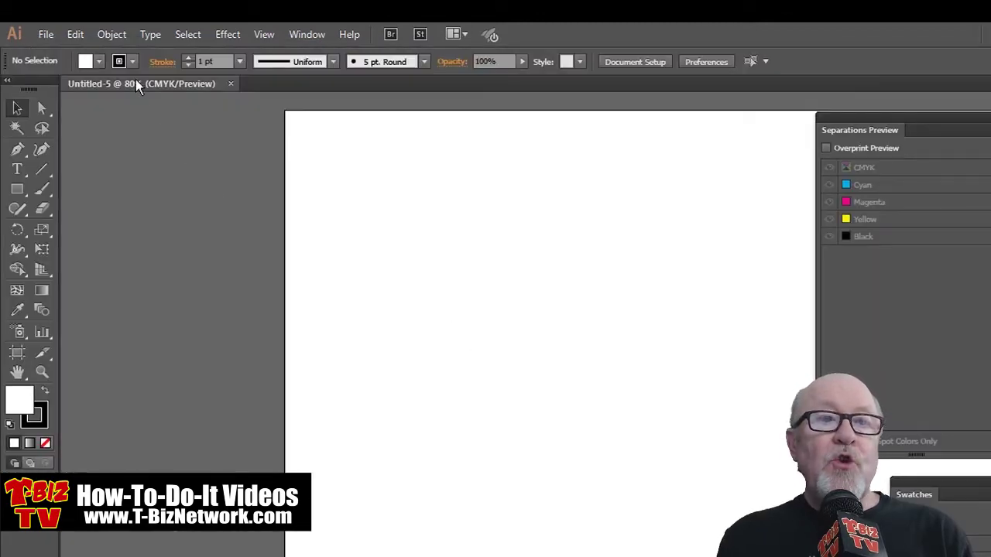
drag(136, 80, 191, 103)
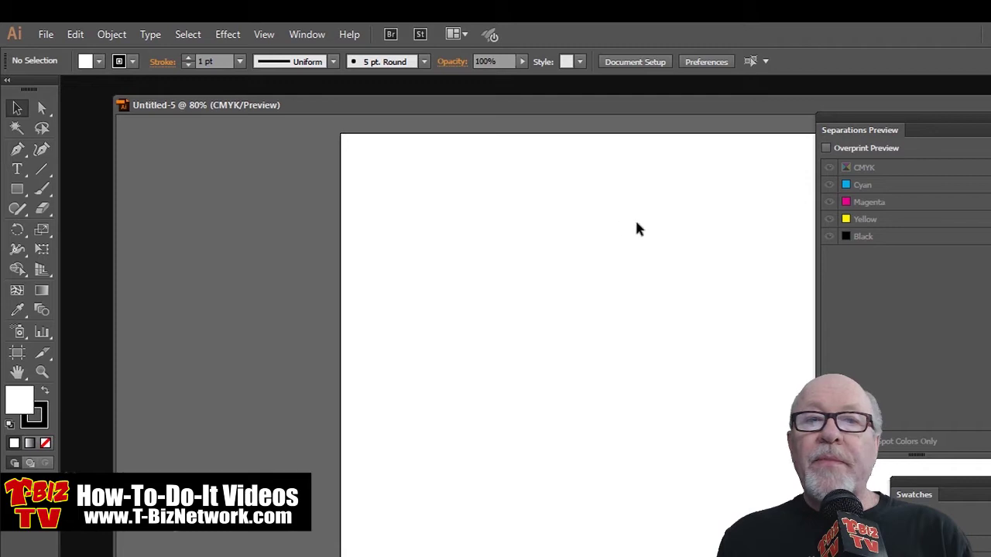
Place the Eagle-SEPS.eps separation file into Untitled-5.
click(45, 35)
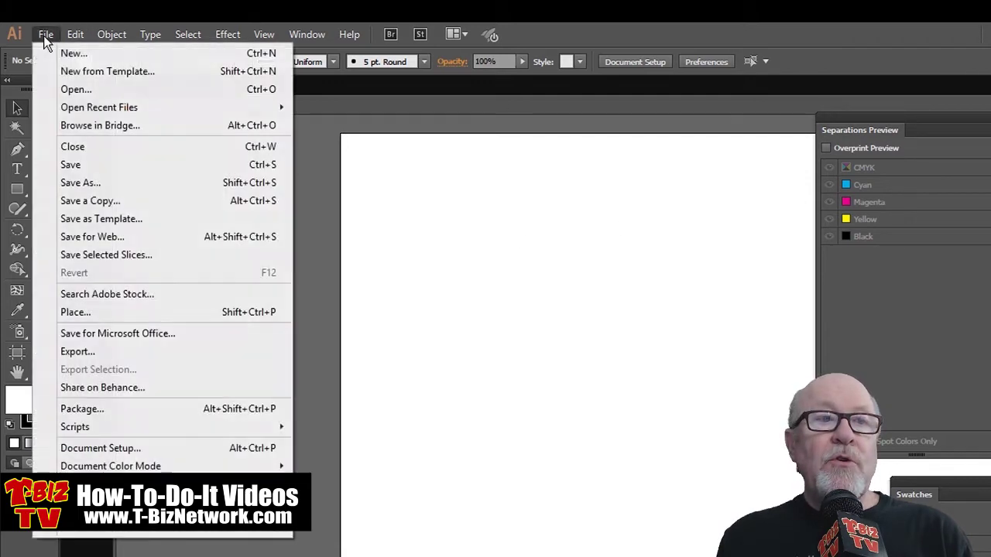
click(78, 313)
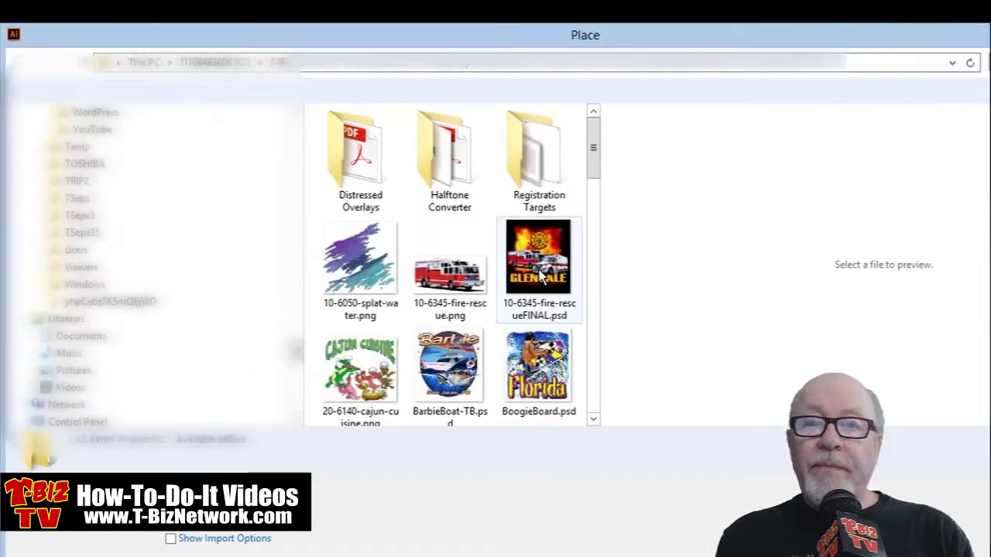
drag(593, 153, 591, 225)
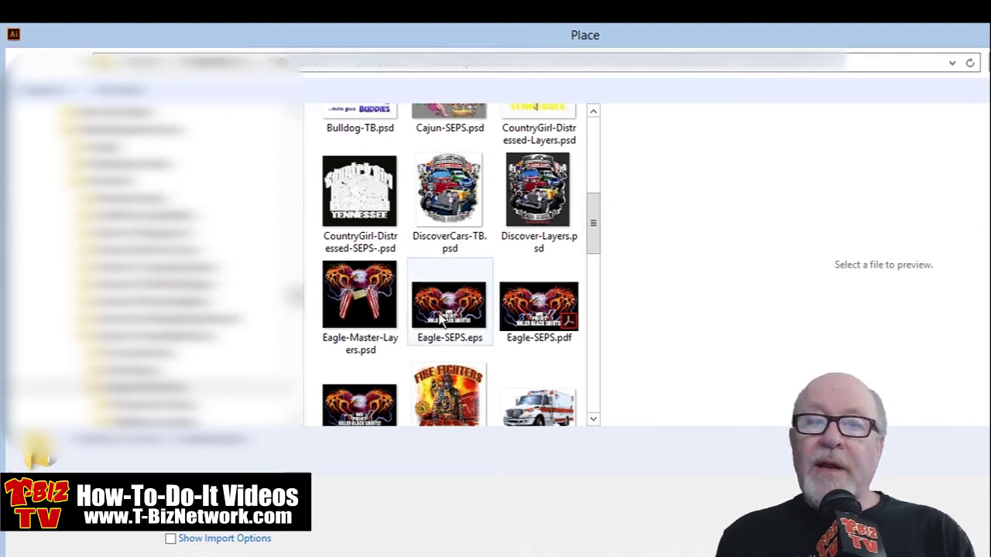
mouse_move(449, 310)
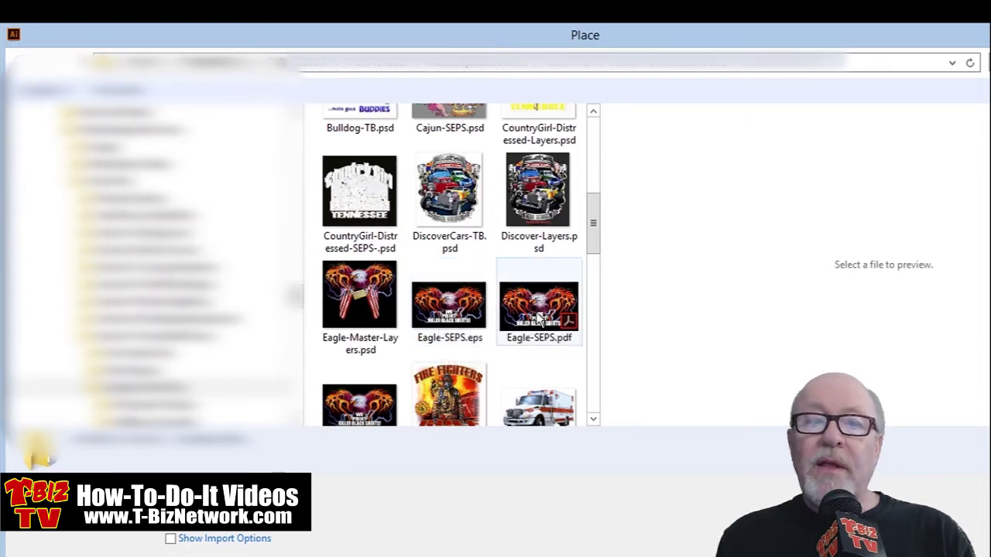
double_click(447, 308)
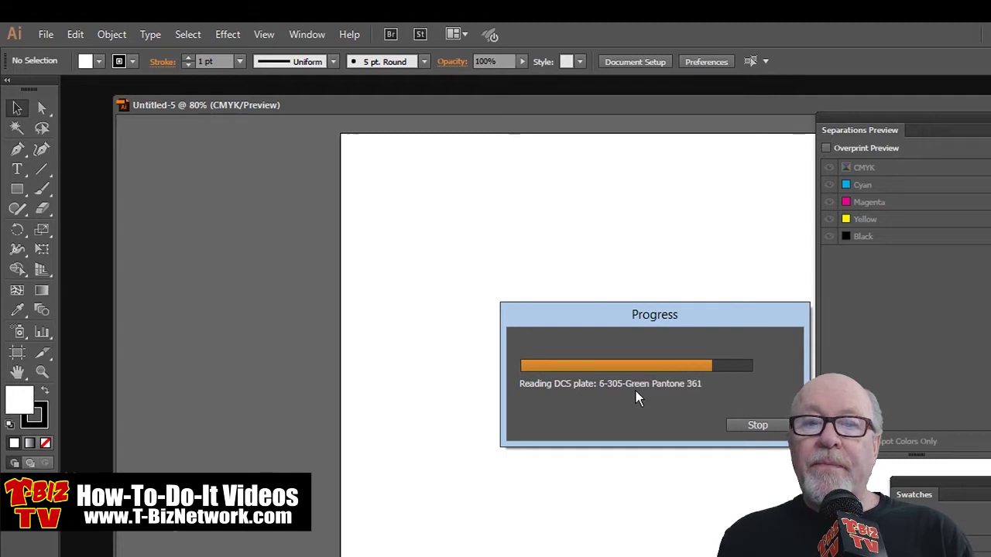
Drop the eagle onto the artboard and arrange the document window to show it.
click(392, 182)
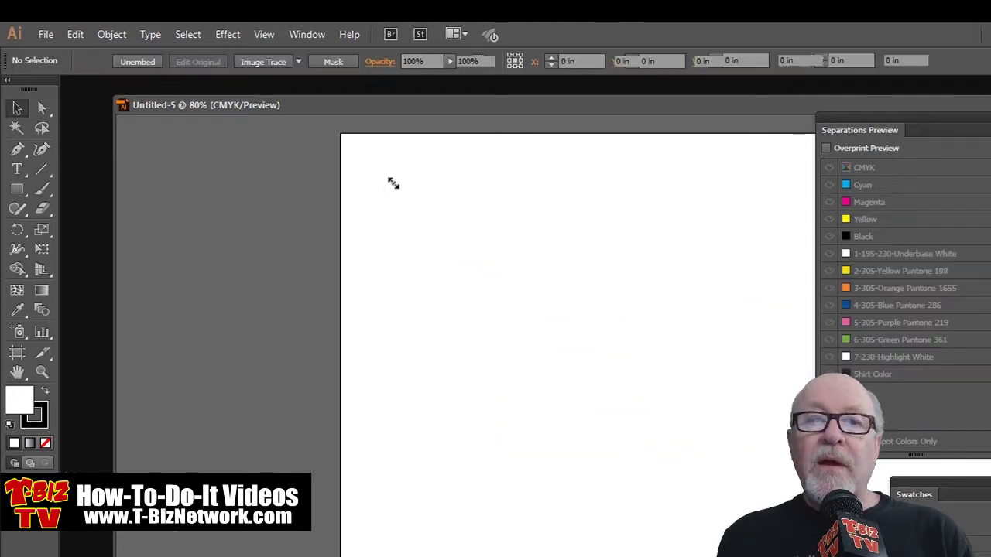
drag(257, 110, 234, 106)
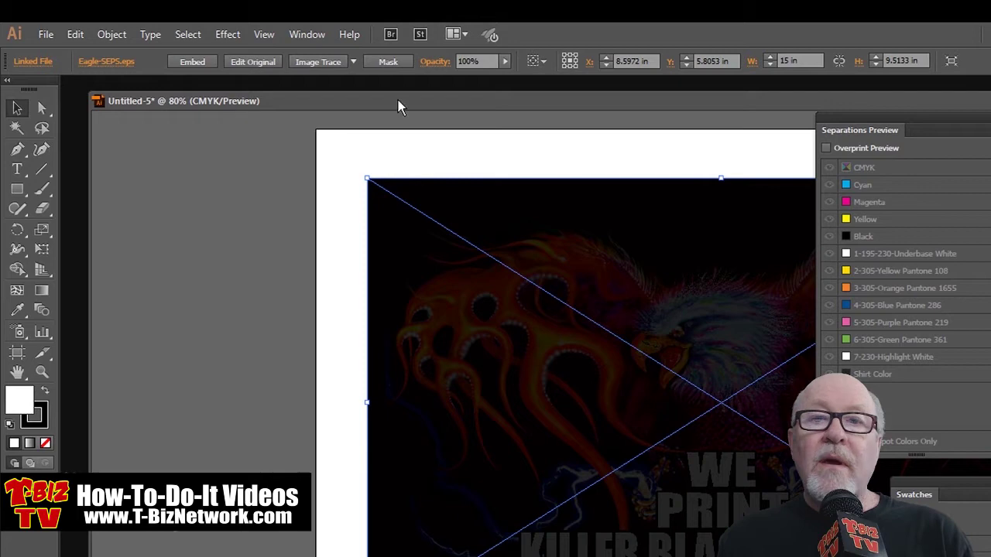
mouse_move(397, 106)
mouse_down()
mouse_move(486, 182)
mouse_move(430, 189)
mouse_up()
drag(813, 436, 511, 436)
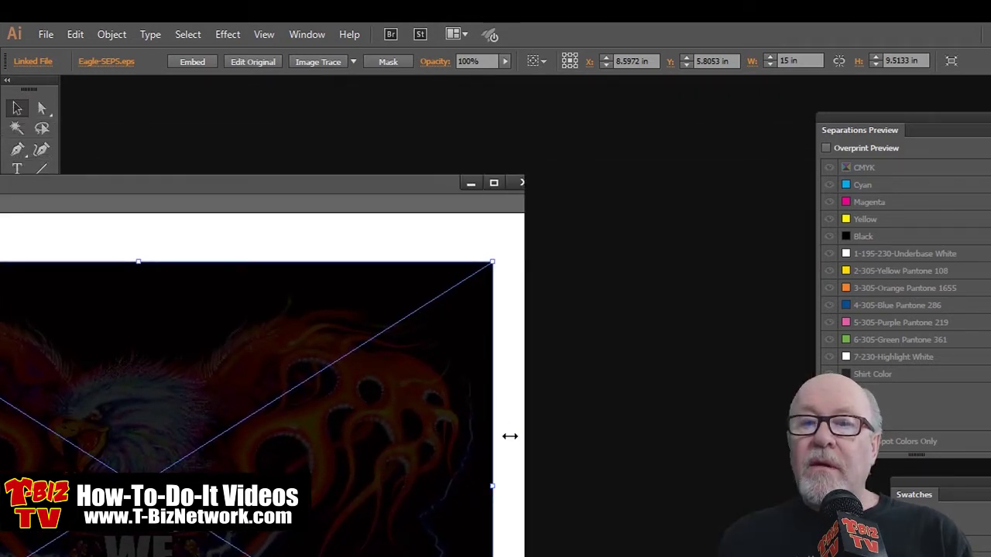
double_click(358, 183)
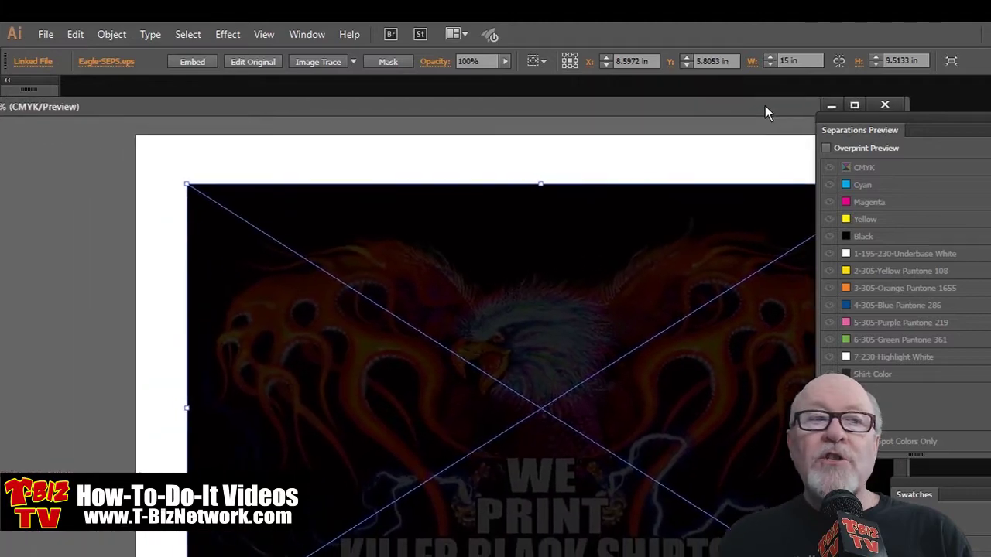
mouse_move(664, 127)
mouse_down()
mouse_move(911, 102)
mouse_move(923, 88)
mouse_up()
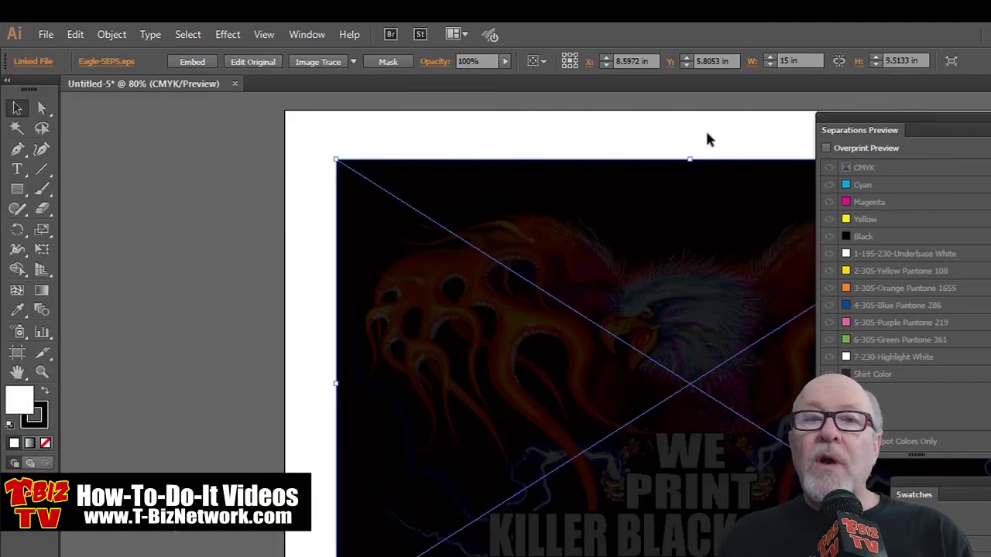
mouse_move(611, 320)
mouse_down()
mouse_move(487, 314)
mouse_move(404, 325)
mouse_move(407, 289)
mouse_up()
Turn on overprint preview and hide the Shirt Color and Black plates.
click(827, 148)
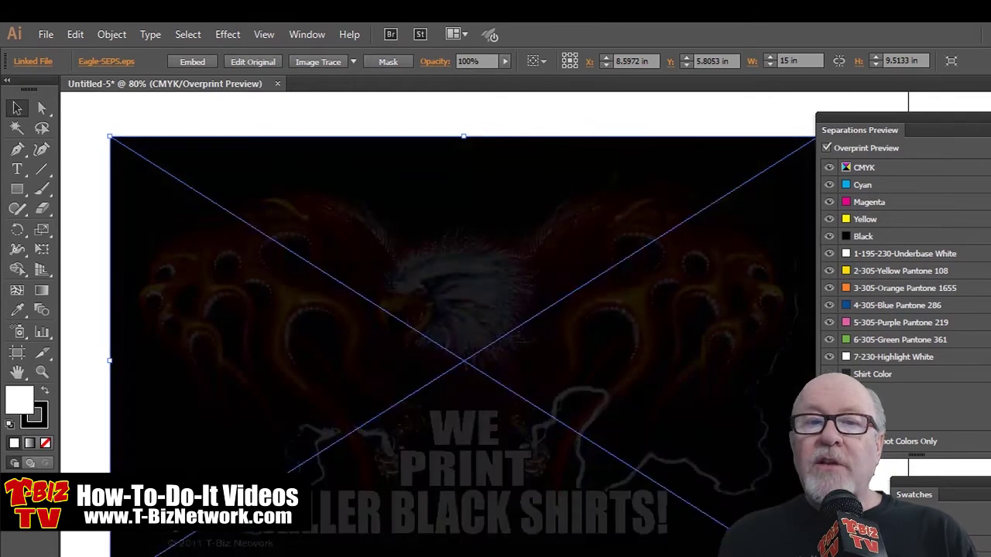
click(829, 374)
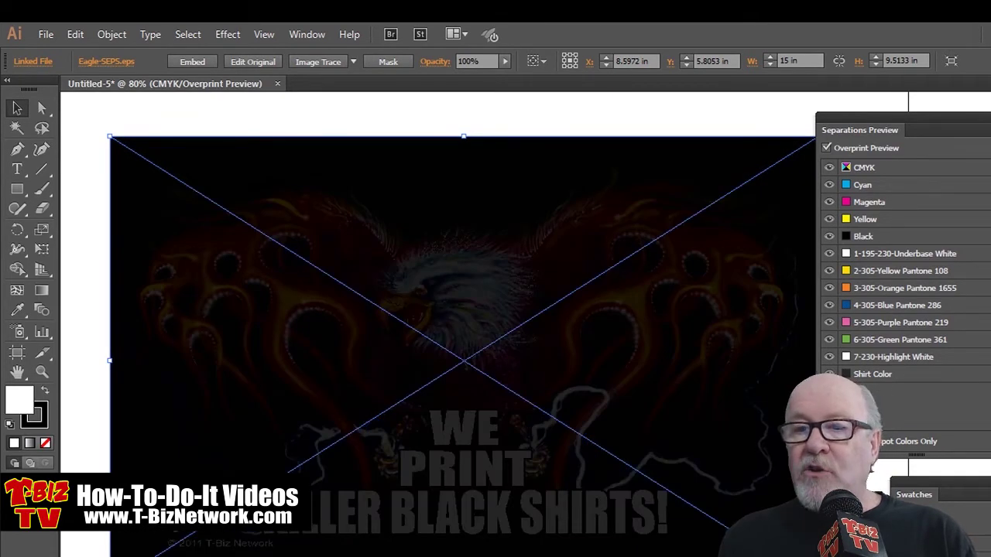
click(829, 373)
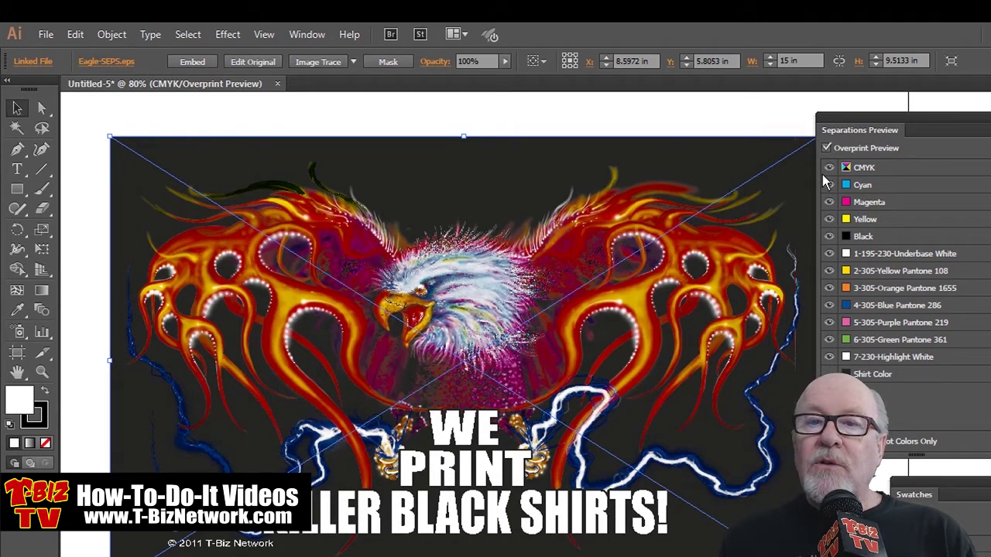
click(829, 236)
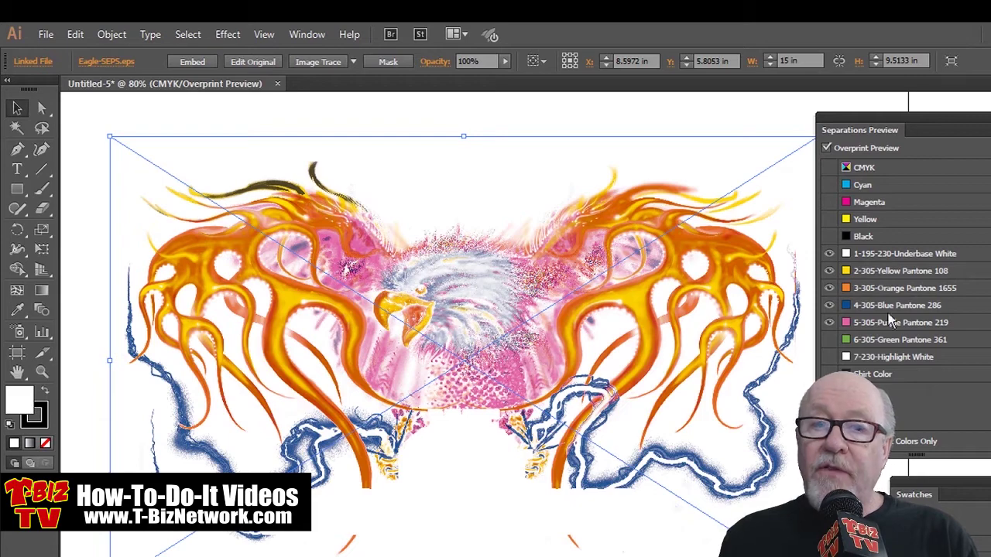
click(44, 35)
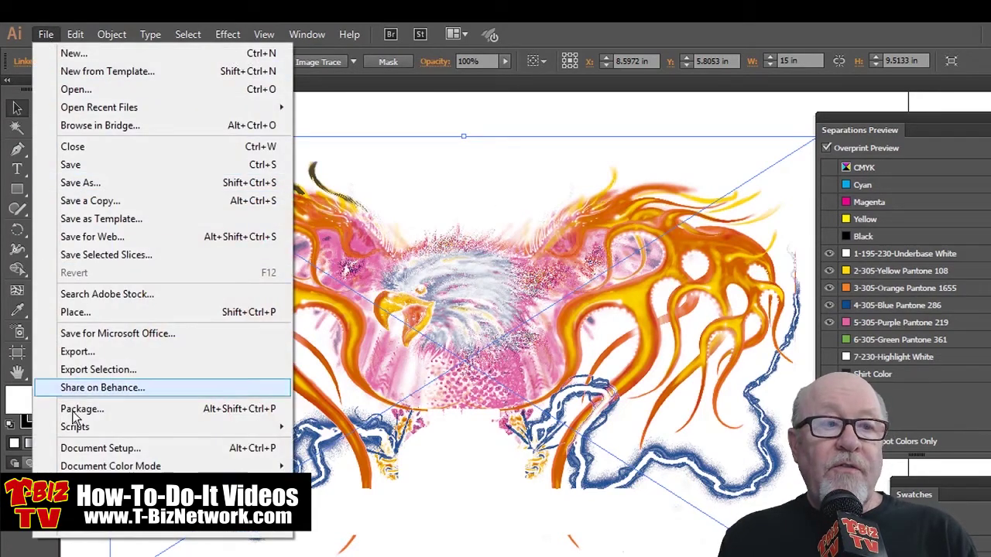
key(Escape)
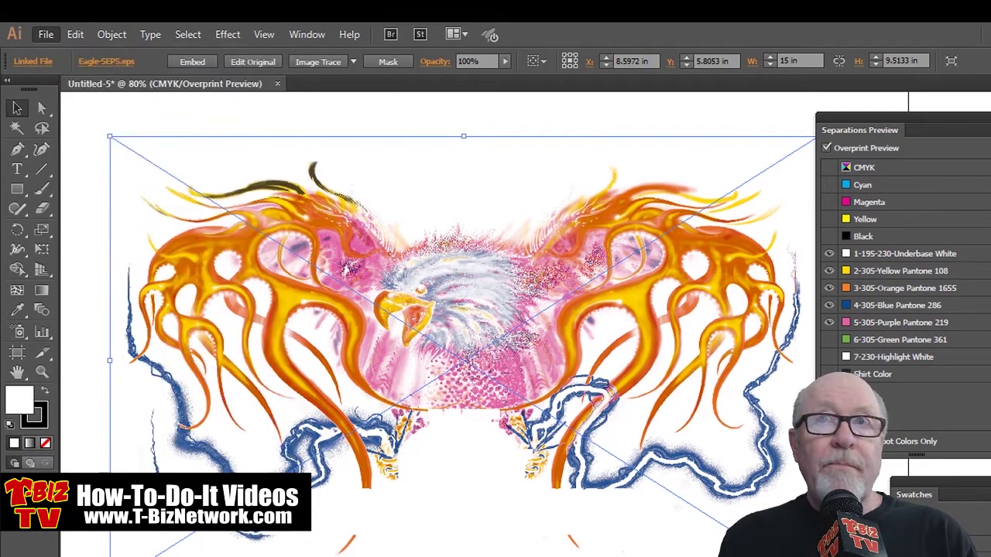
key(ctrl+p)
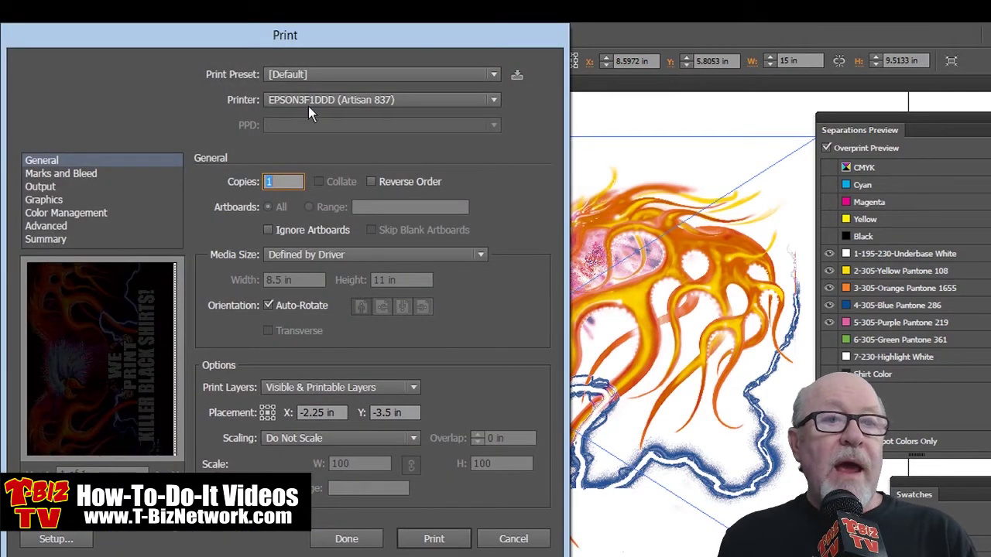
click(318, 101)
click(316, 207)
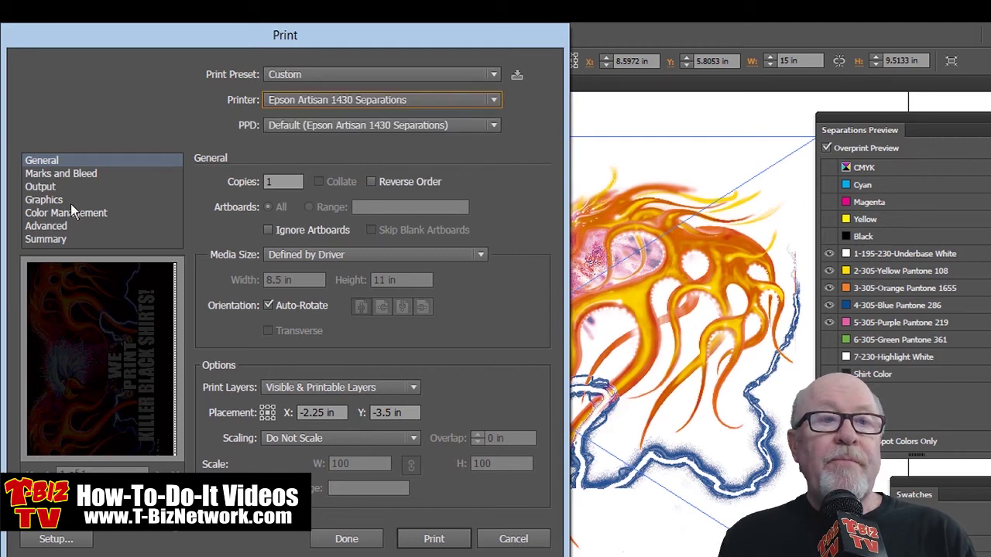
click(45, 187)
click(333, 183)
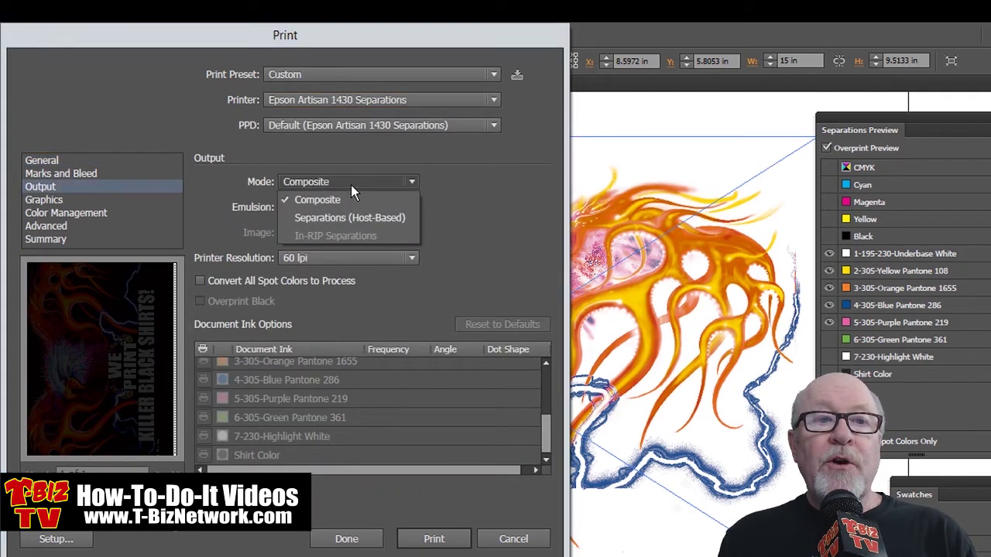
click(315, 214)
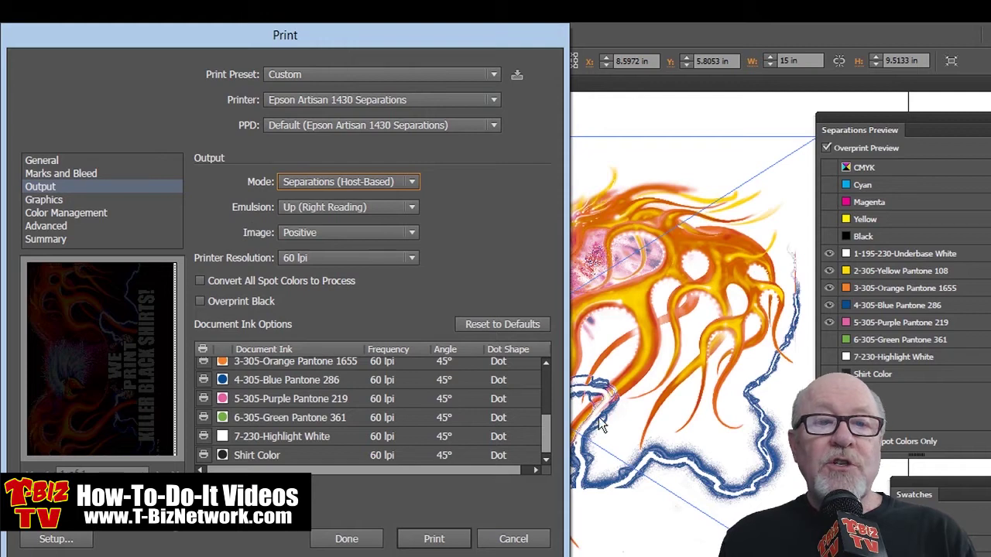
scroll(225, 372, up, 2)
scroll(221, 372, up, 2)
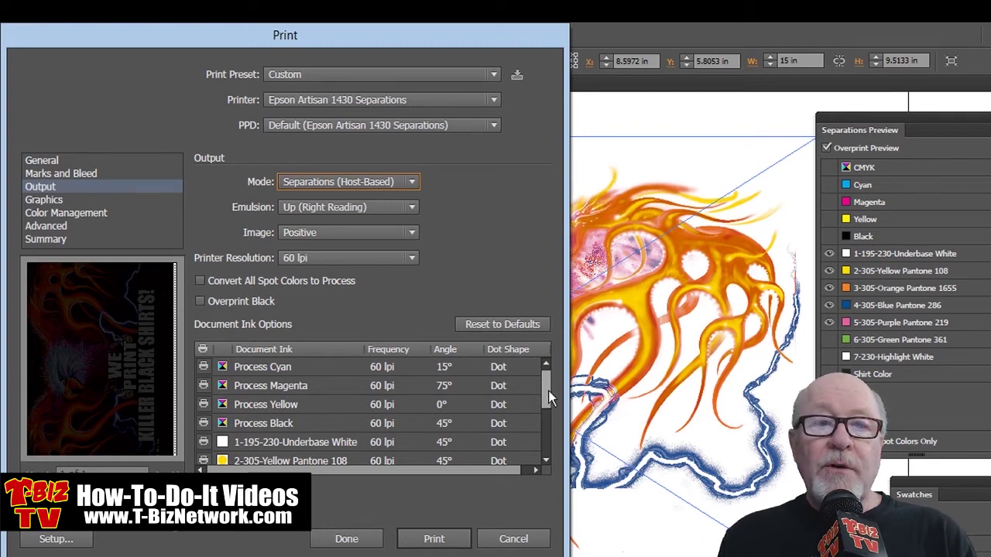
drag(546, 391, 534, 414)
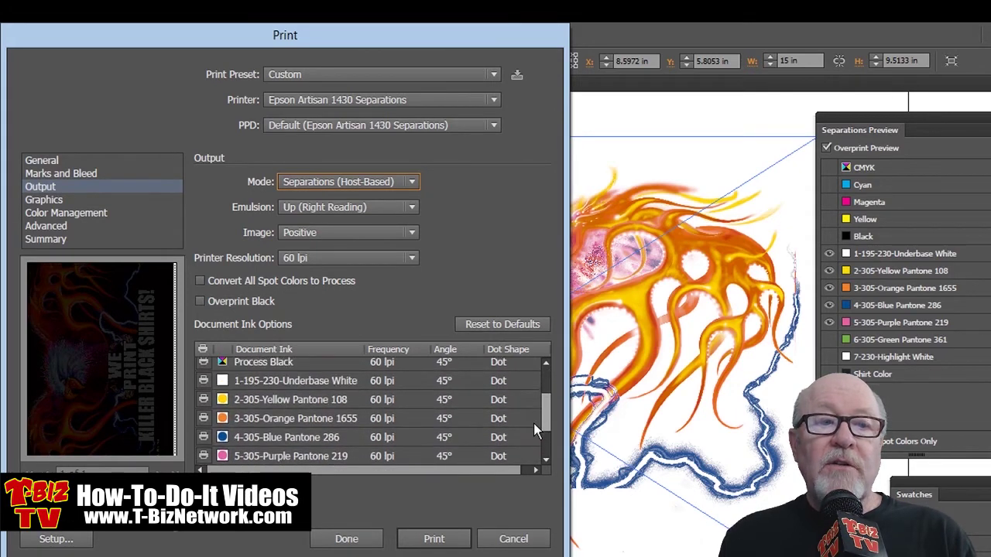
mouse_move(533, 414)
mouse_down()
mouse_move(540, 379)
mouse_move(536, 466)
mouse_move(548, 372)
mouse_move(531, 545)
mouse_move(539, 371)
mouse_up()
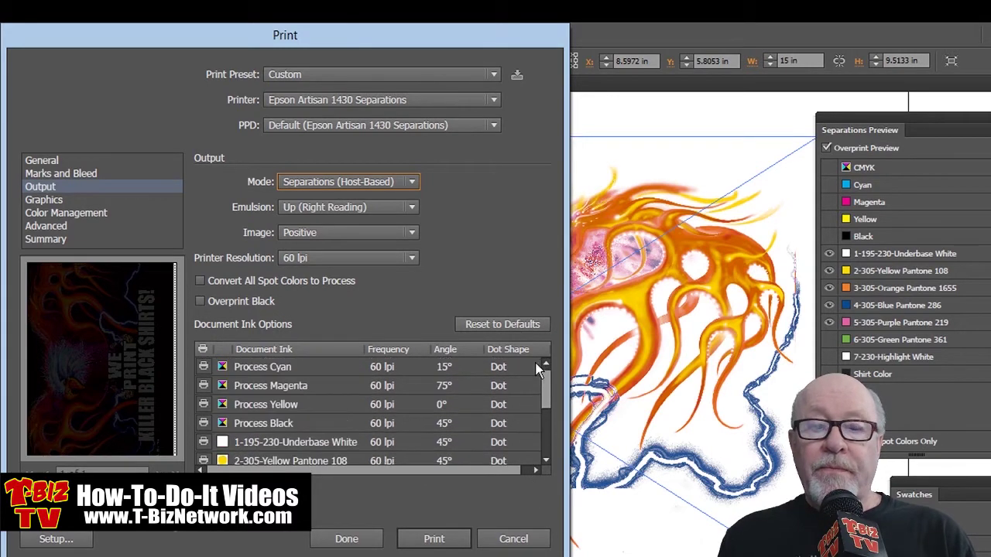
click(513, 538)
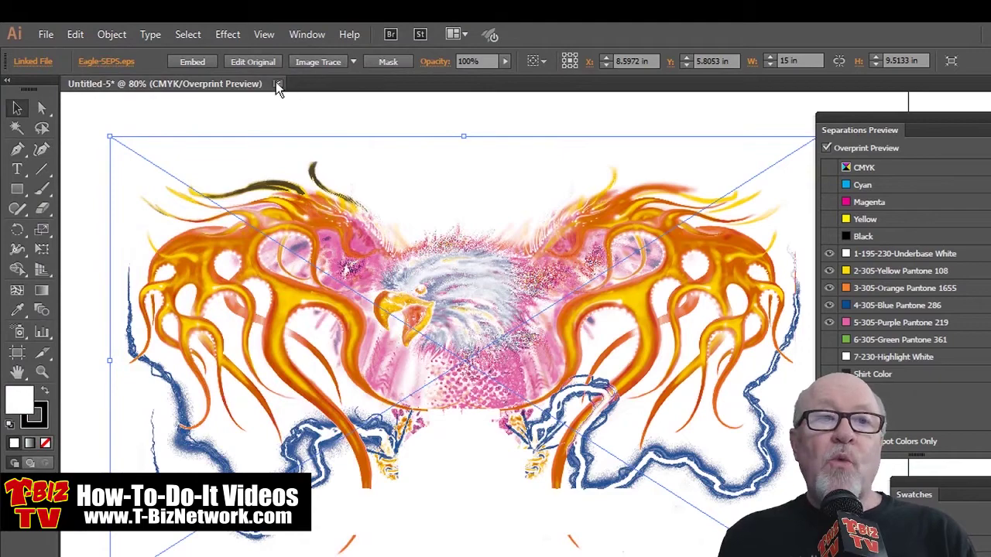
click(277, 83)
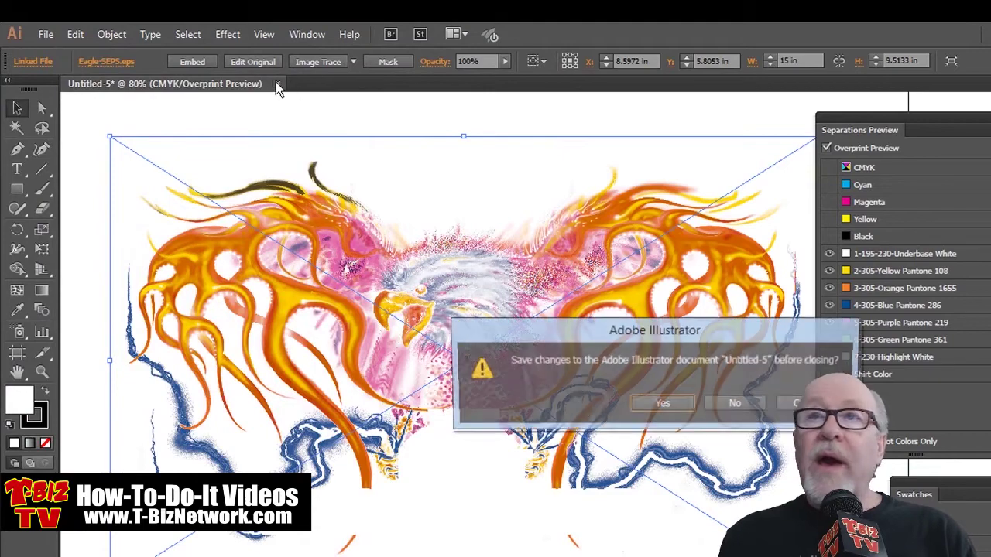
Discard Untitled-5 without saving and open Eagle-SEPS.pdf from the recent files.
click(736, 404)
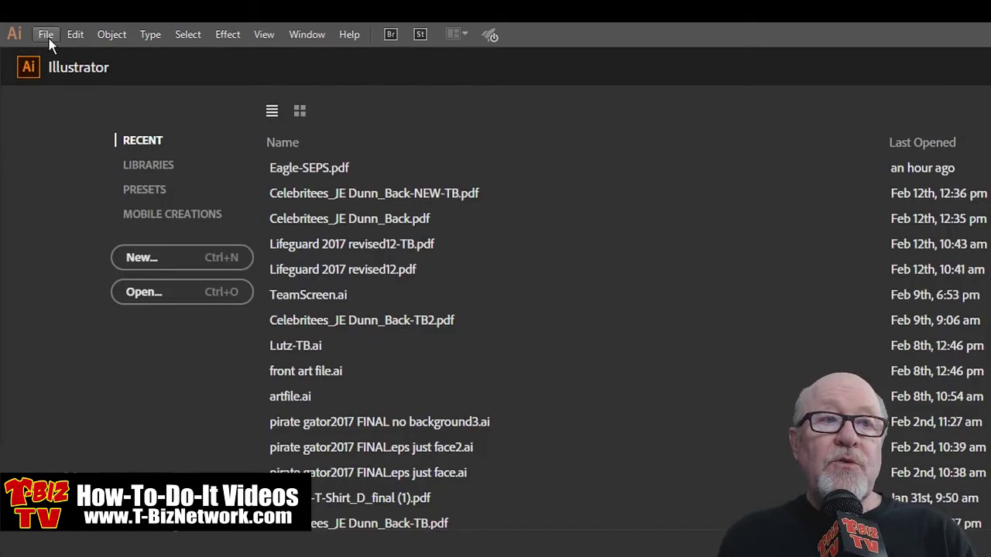
click(47, 38)
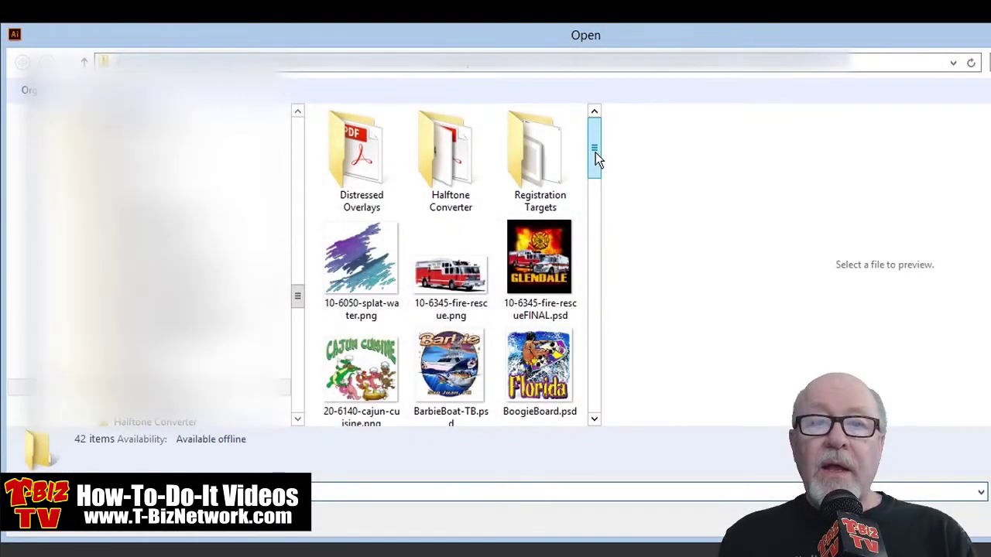
drag(594, 153, 597, 217)
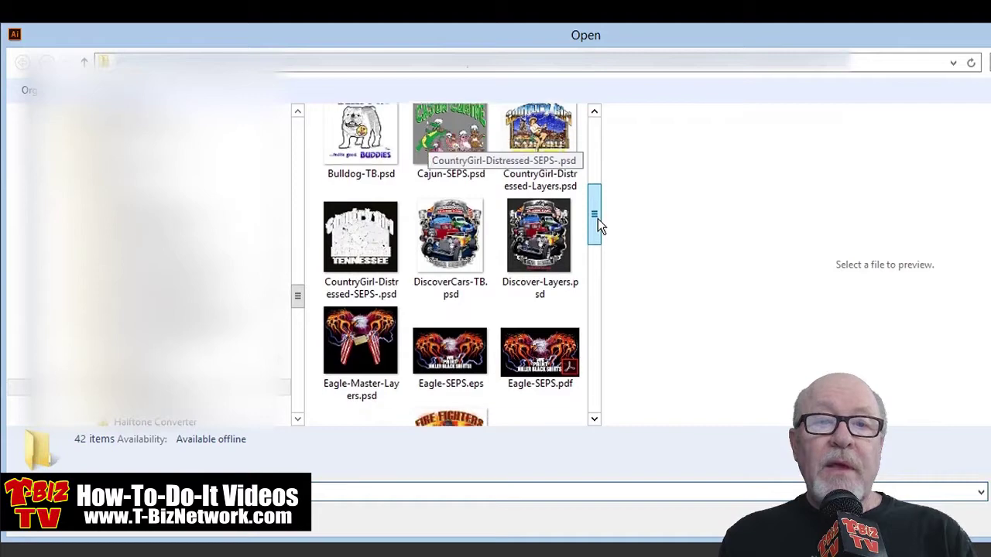
drag(597, 217, 600, 240)
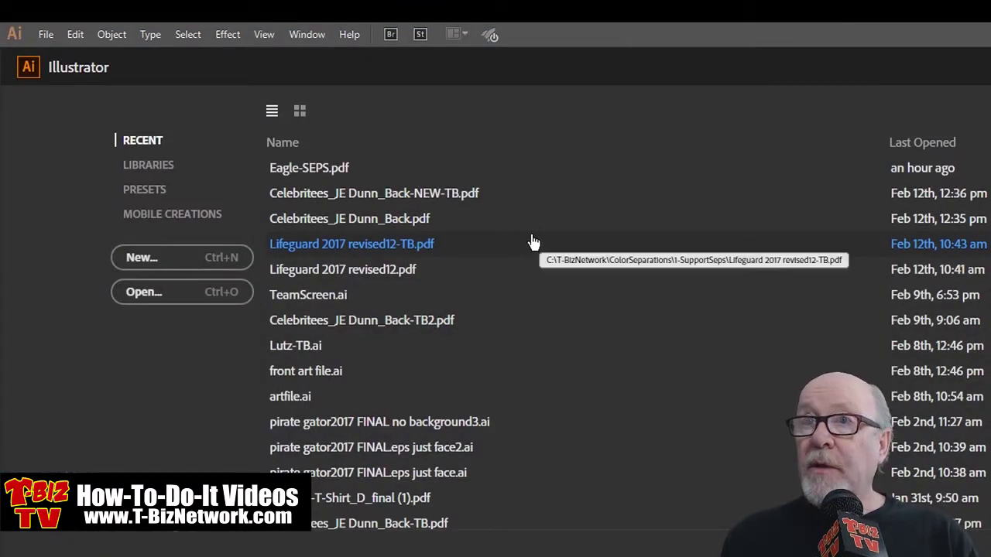
click(533, 243)
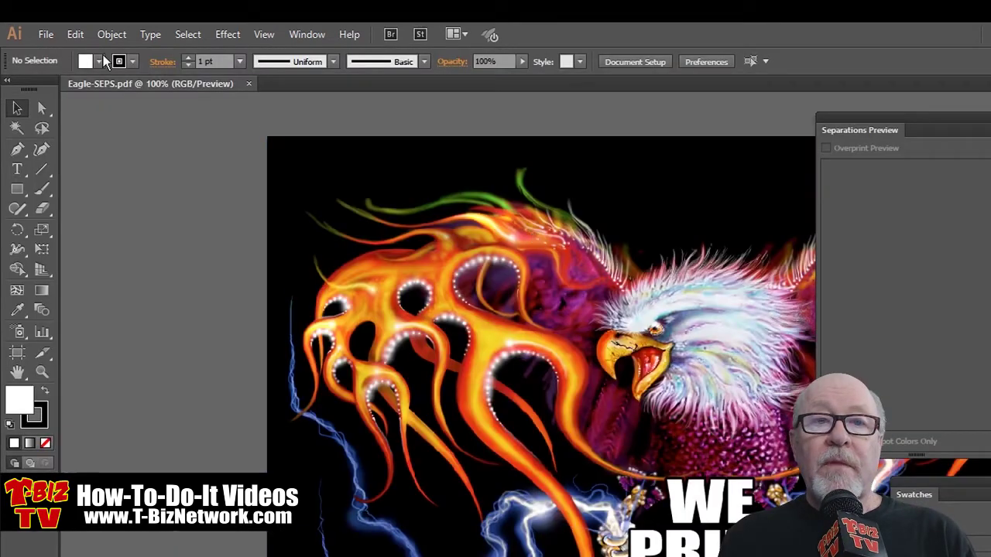
Expand Layer 1 into its clip groups, hiding two groups and showing them again.
mouse_move(140, 81)
mouse_down()
mouse_move(183, 110)
mouse_move(183, 100)
mouse_up()
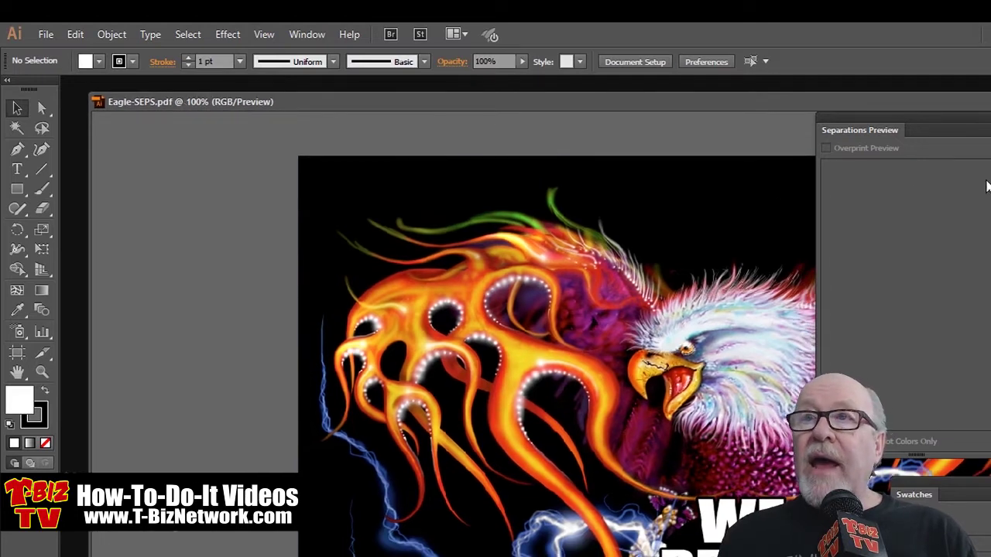
mouse_move(956, 116)
mouse_down()
mouse_move(504, 122)
mouse_move(600, 122)
mouse_up()
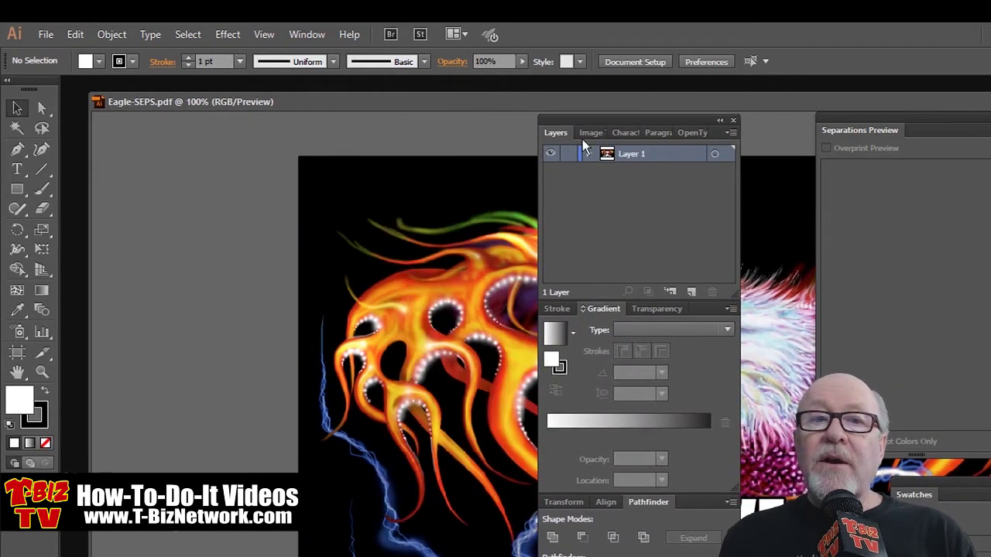
click(588, 155)
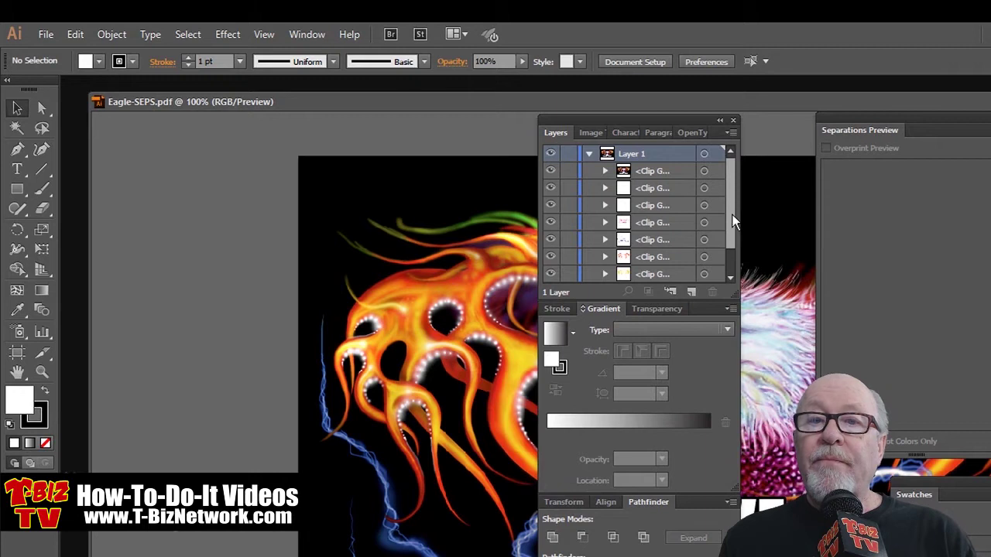
drag(730, 221, 725, 251)
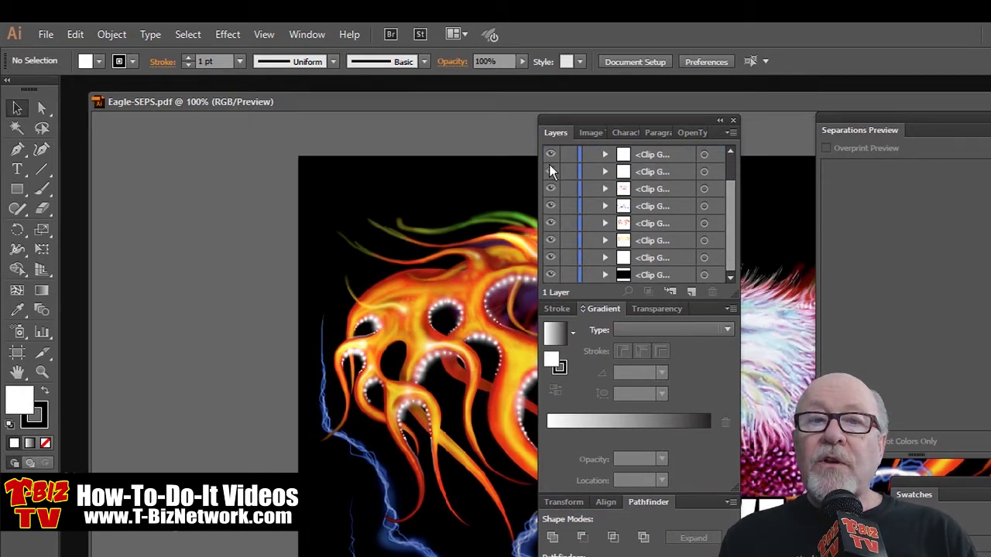
mouse_move(550, 171)
mouse_down()
mouse_move(547, 202)
mouse_move(551, 167)
mouse_up()
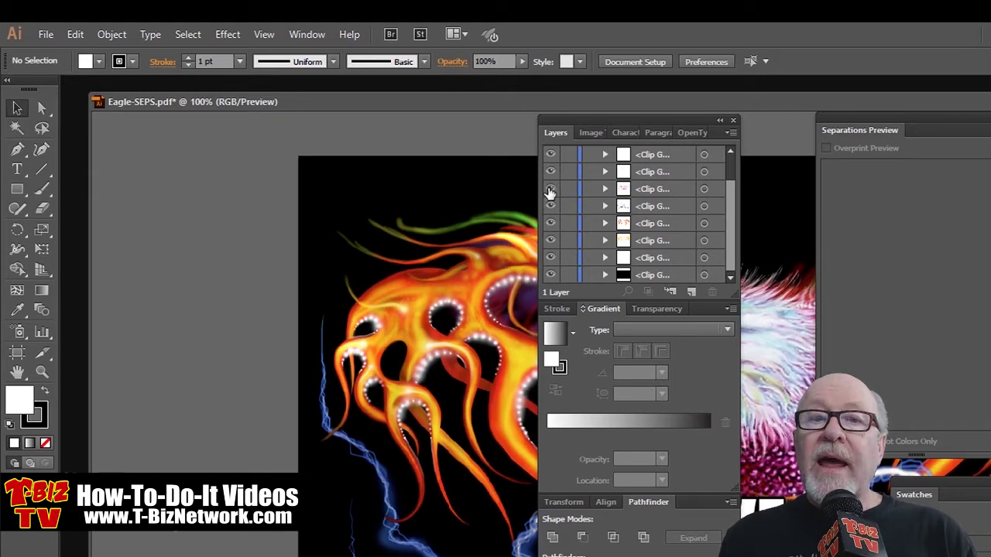
drag(573, 125, 742, 149)
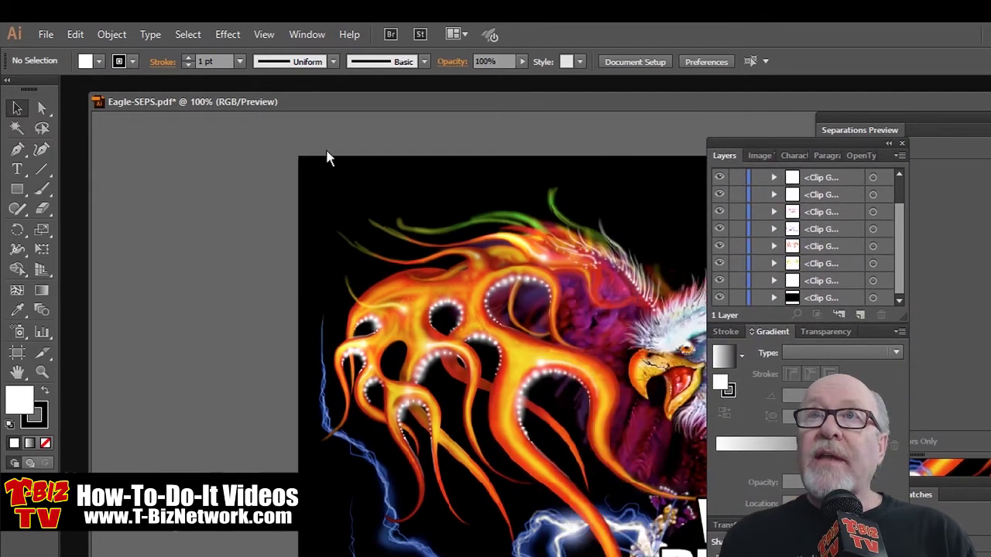
click(45, 35)
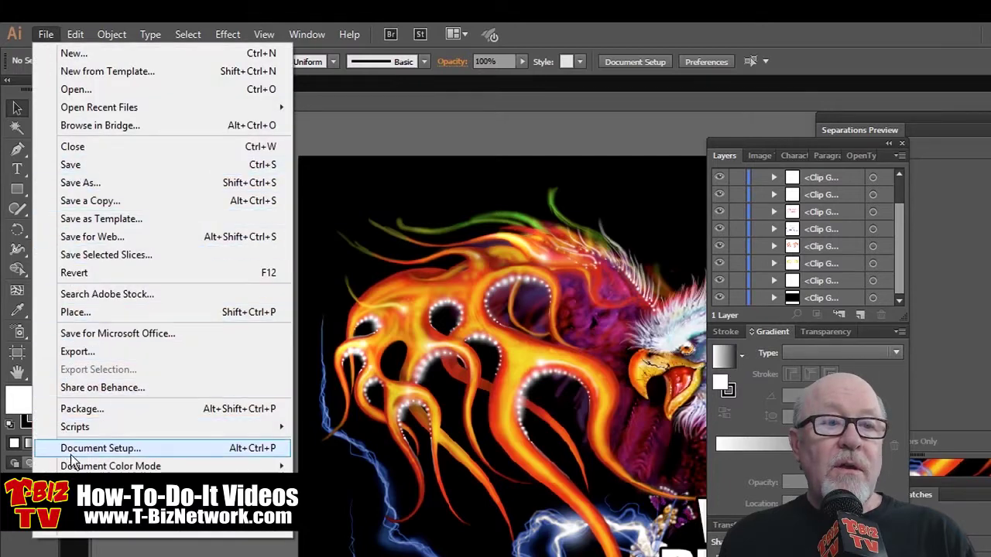
Set printing to Epson Artisan 1430 Separations in Separations (Host-Based) mode and keep it.
key(Escape)
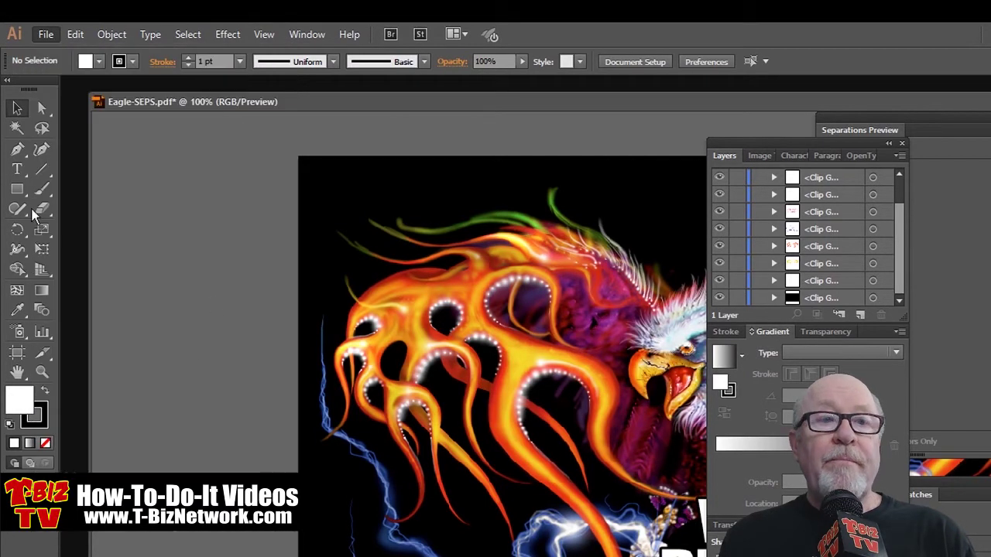
key(ctrl+p)
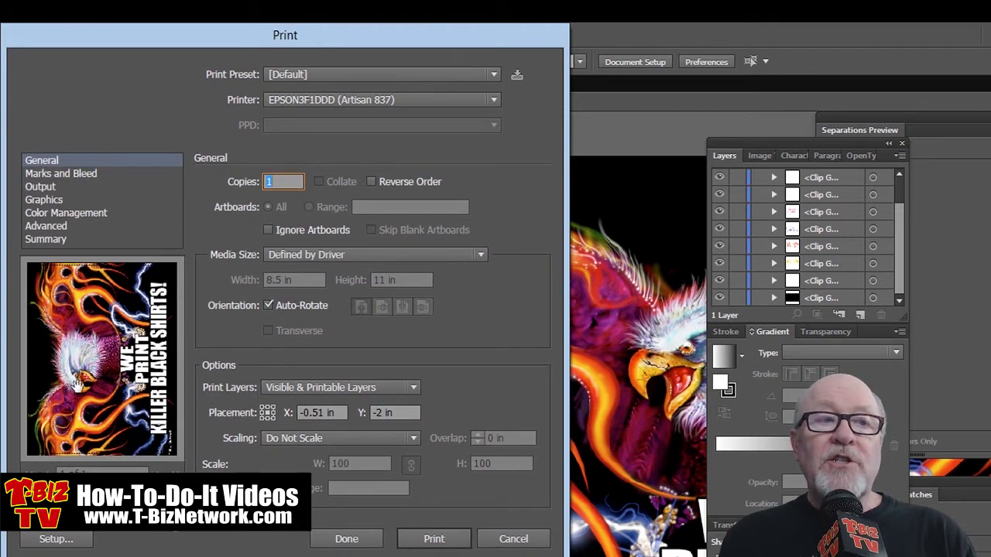
click(43, 188)
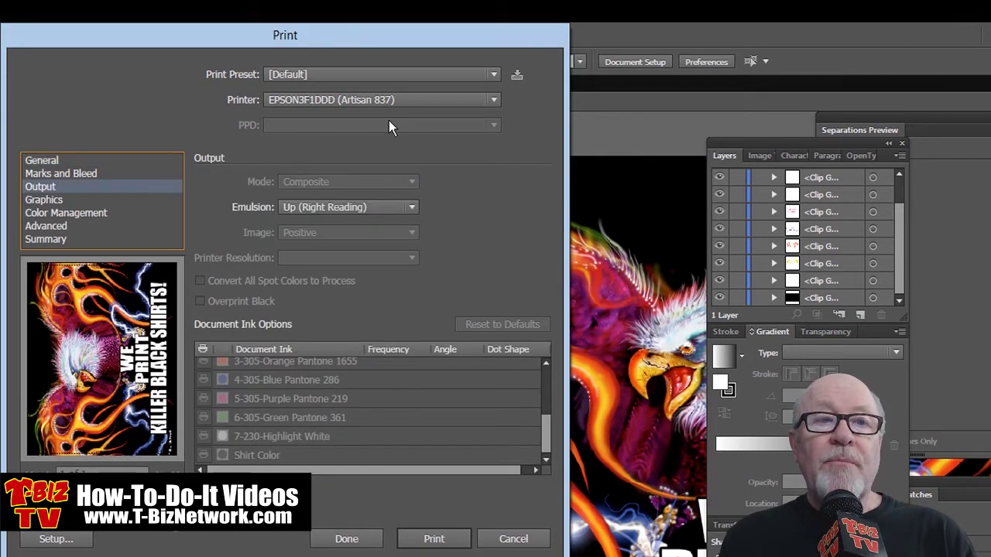
click(401, 100)
click(357, 208)
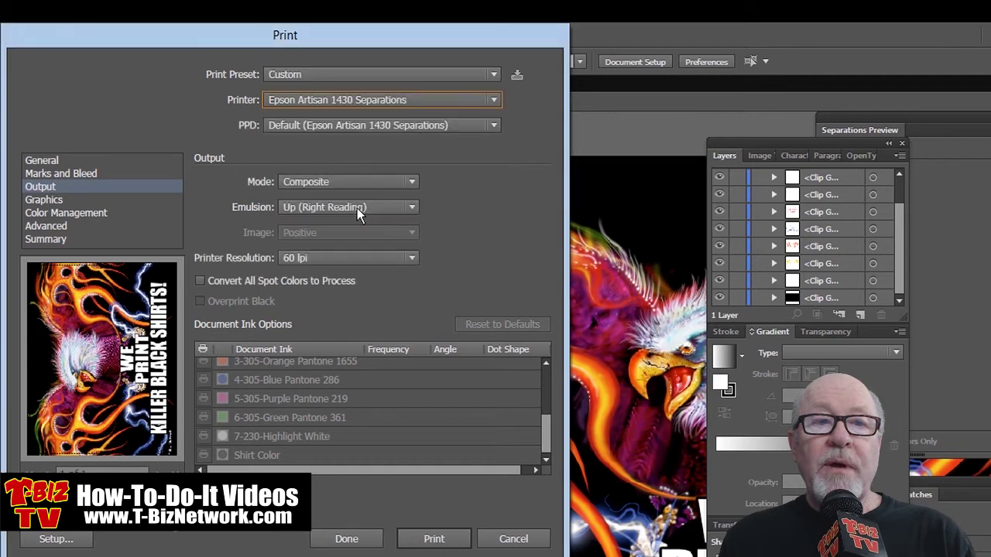
click(377, 182)
click(322, 218)
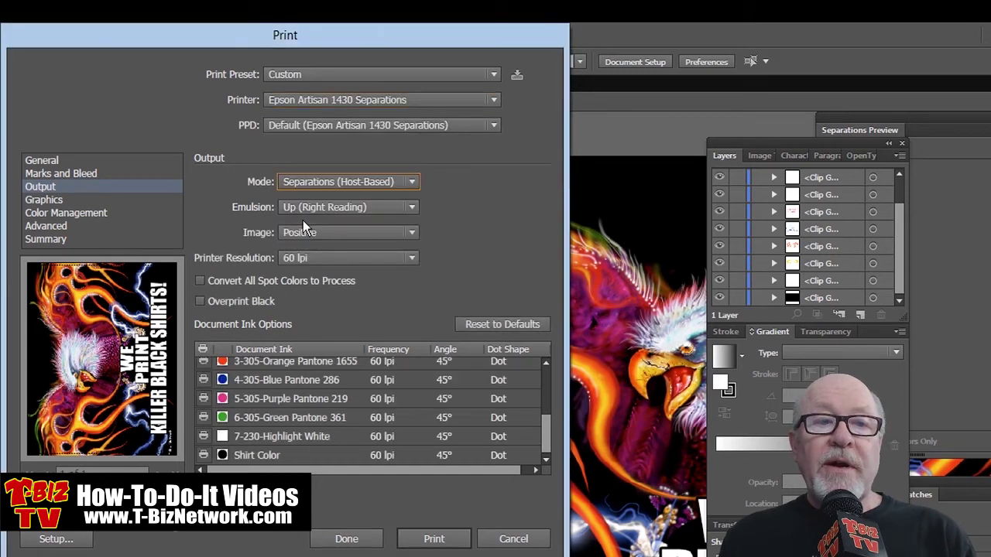
drag(544, 440, 550, 418)
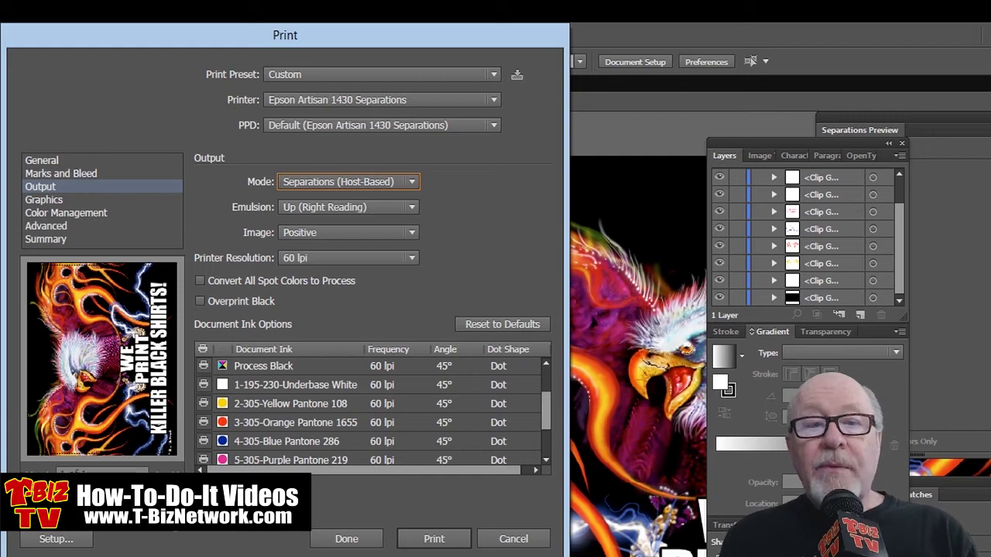
click(513, 538)
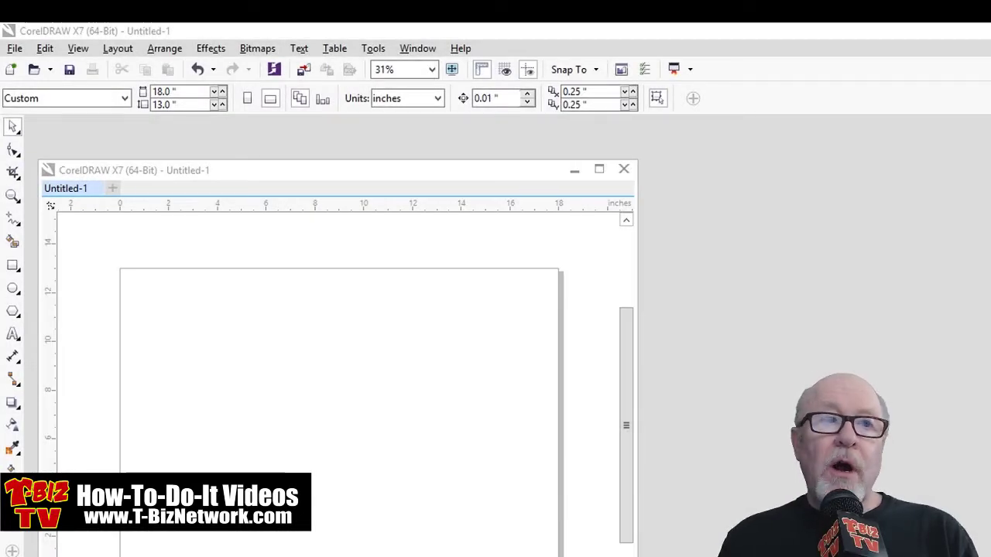
click(15, 48)
Import Eagle-SEPS.eps into the CorelDRAW document.
click(28, 301)
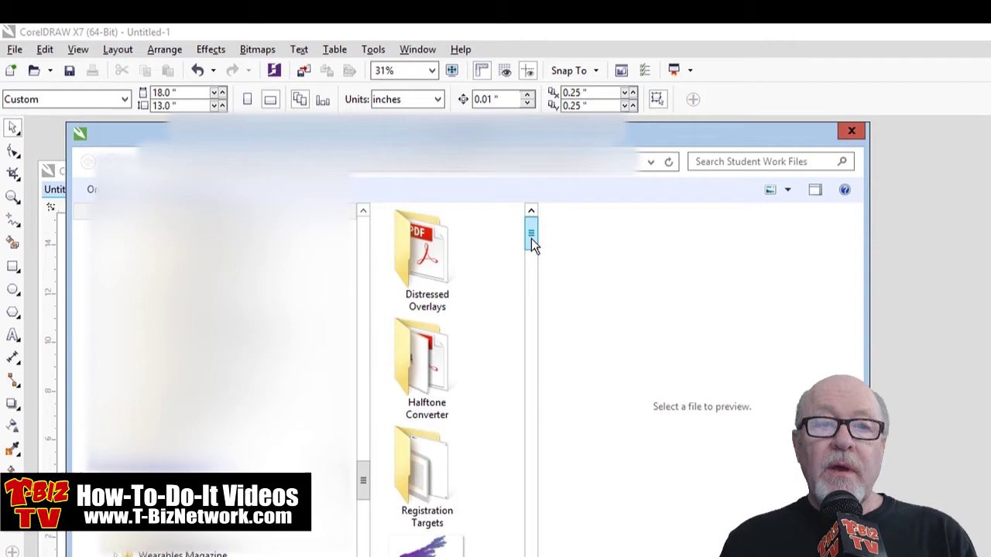
drag(531, 238, 541, 372)
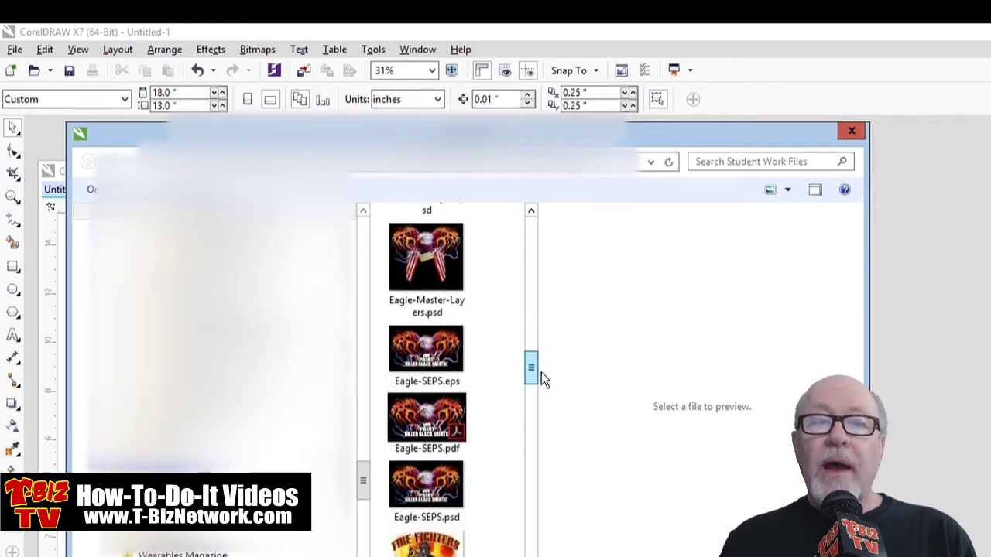
drag(541, 373, 541, 375)
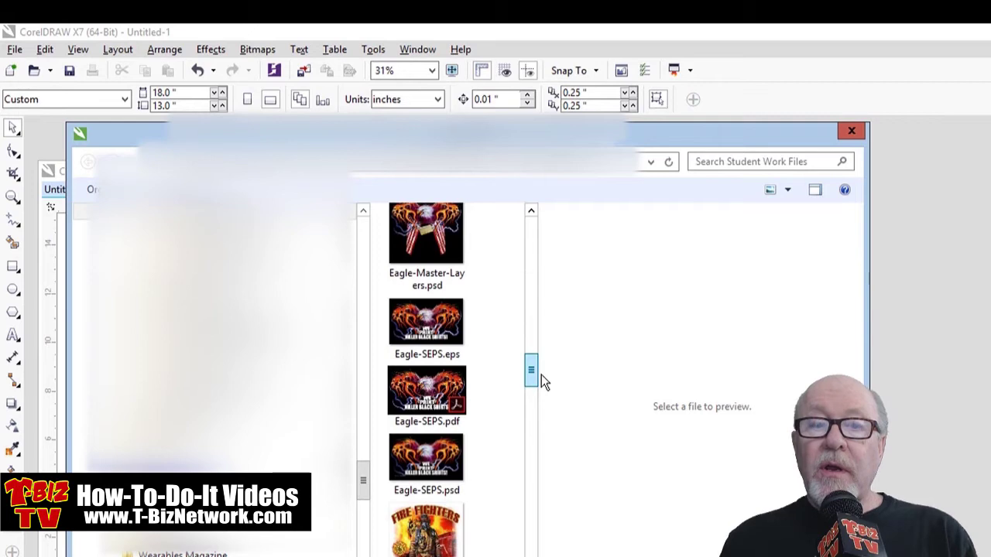
click(426, 333)
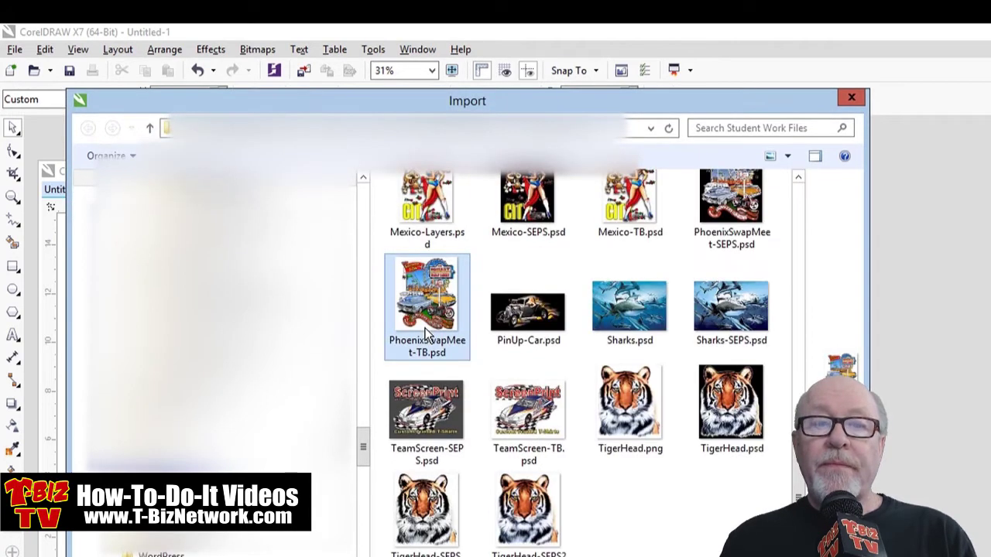
drag(797, 473, 797, 329)
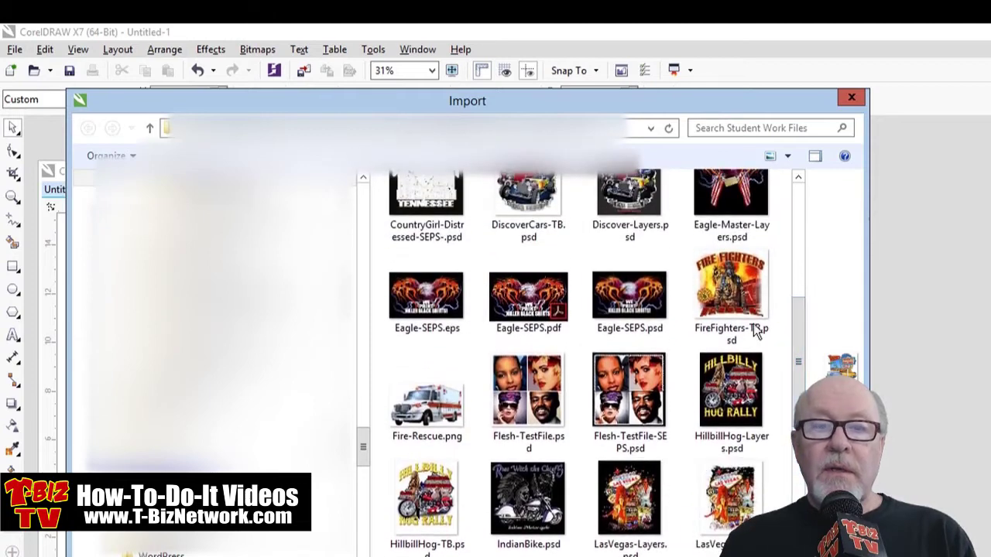
double_click(428, 299)
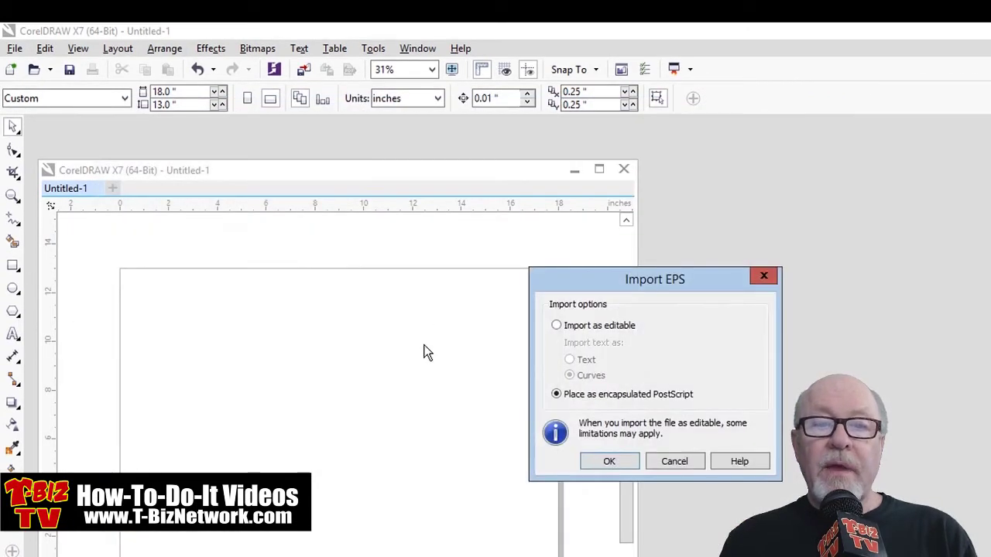
Bring the EPS in as placed encapsulated PostScript rather than editable curves.
drag(573, 281, 487, 261)
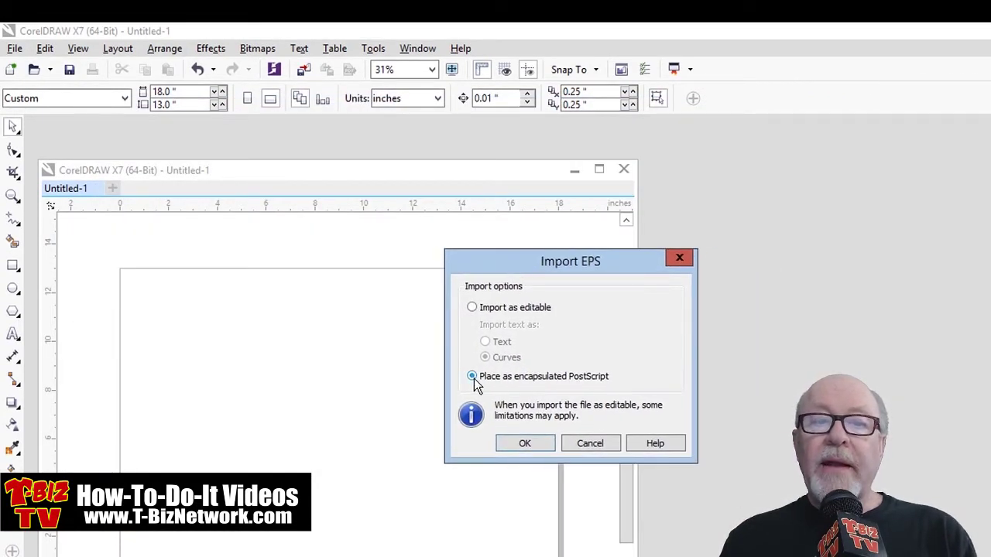
click(472, 307)
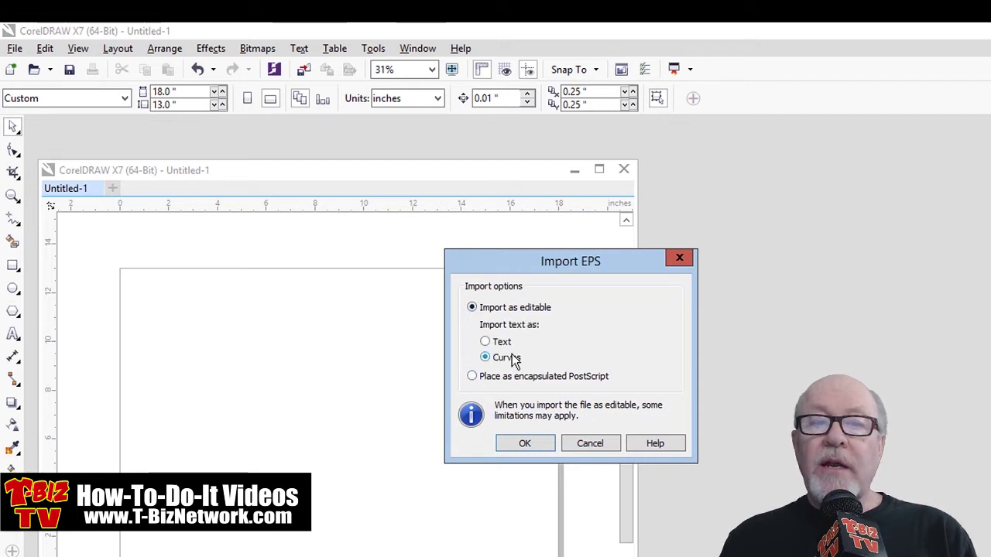
click(472, 376)
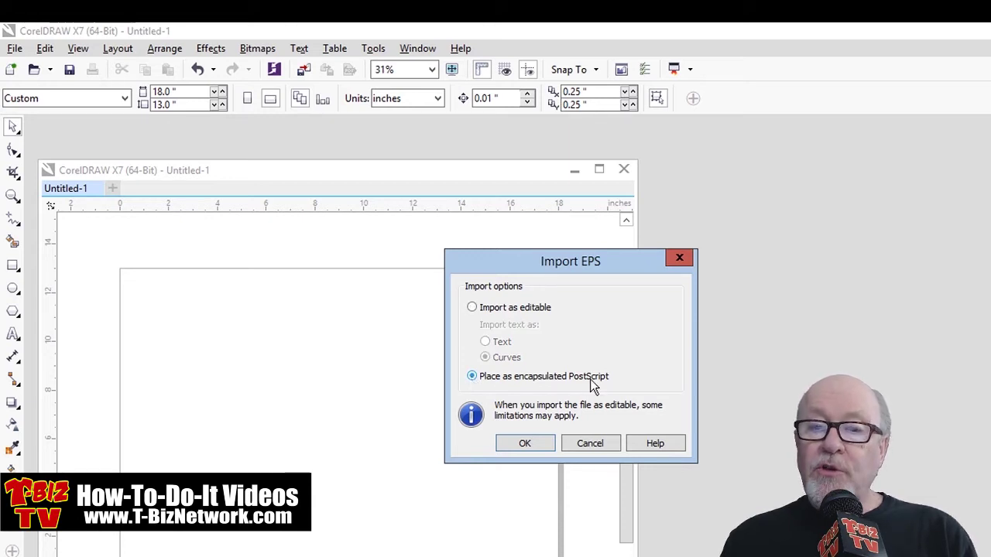
click(527, 445)
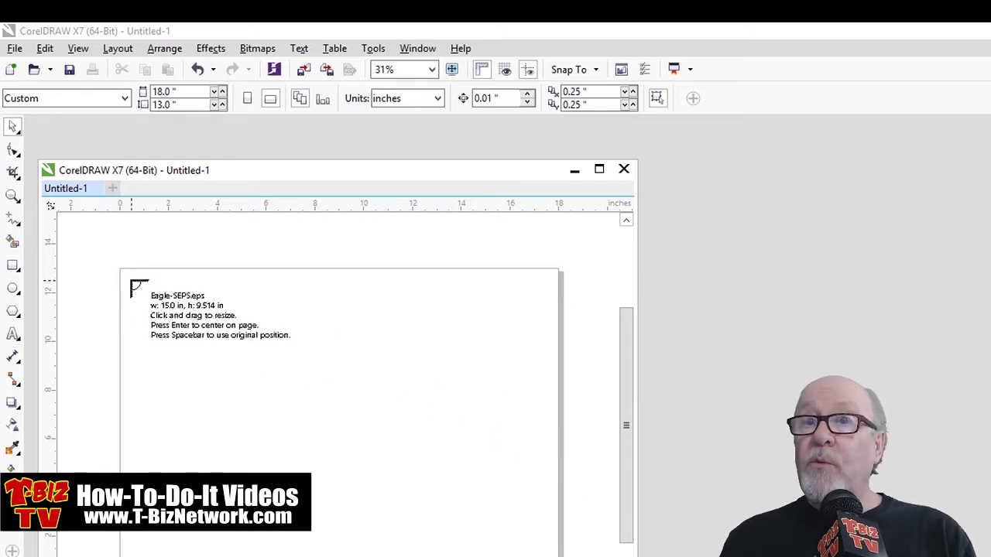
Place Eagle-SEPS.eps on the page at 15 × 9.514 inches and reposition the document window.
click(124, 275)
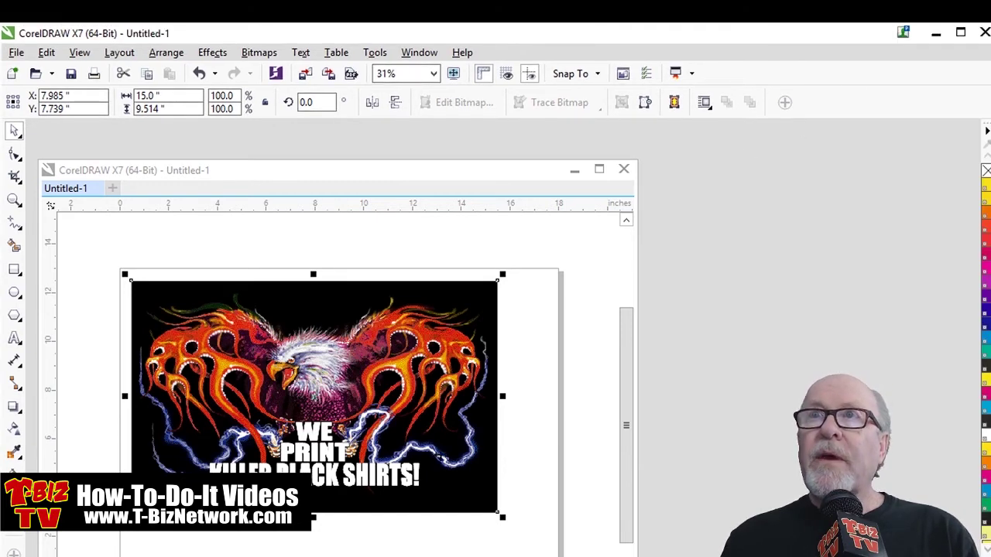
drag(413, 551, 413, 505)
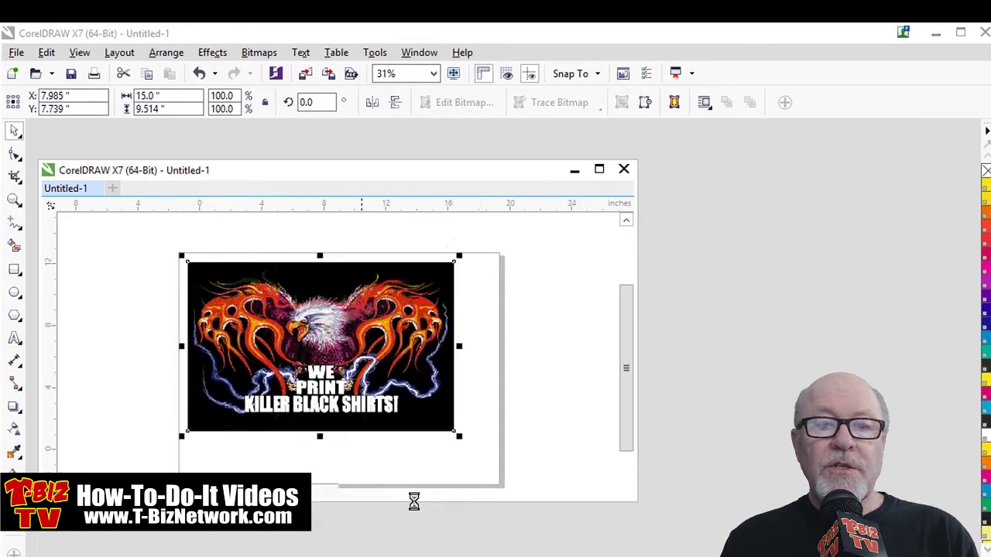
click(418, 551)
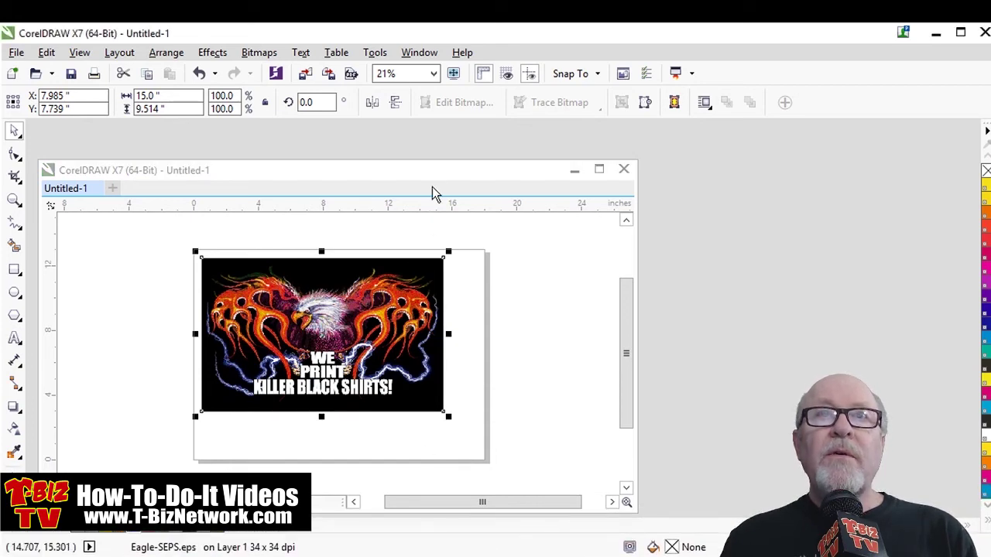
mouse_move(435, 170)
mouse_down()
mouse_move(443, 156)
mouse_move(446, 165)
mouse_up()
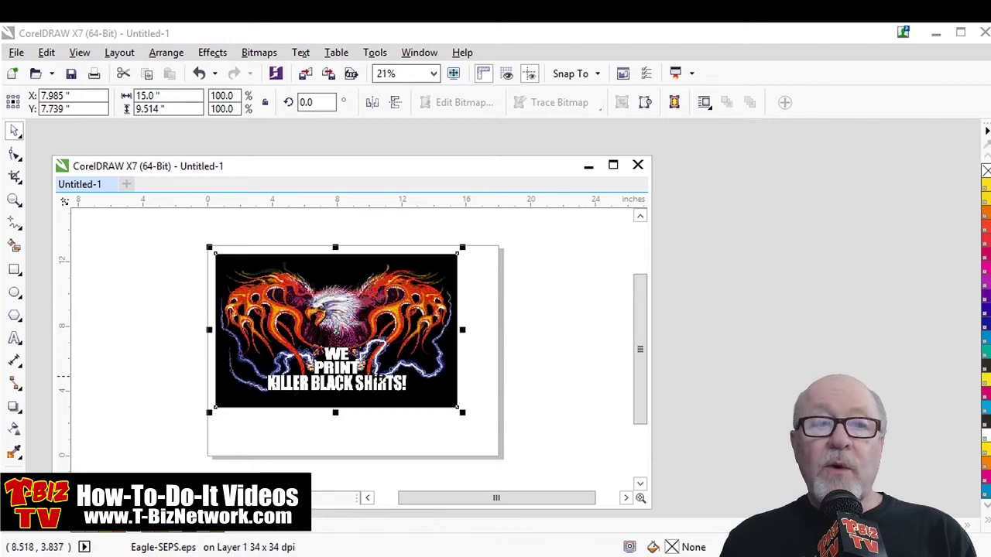
click(15, 52)
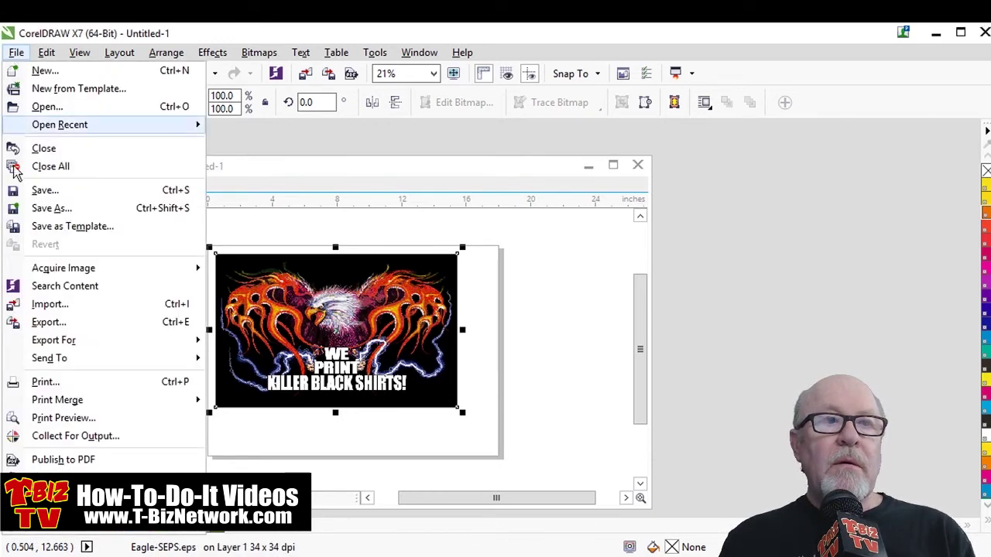
Open the Print dialog with the Epson Artisan 837 printer and a landscape eagle preview.
click(39, 380)
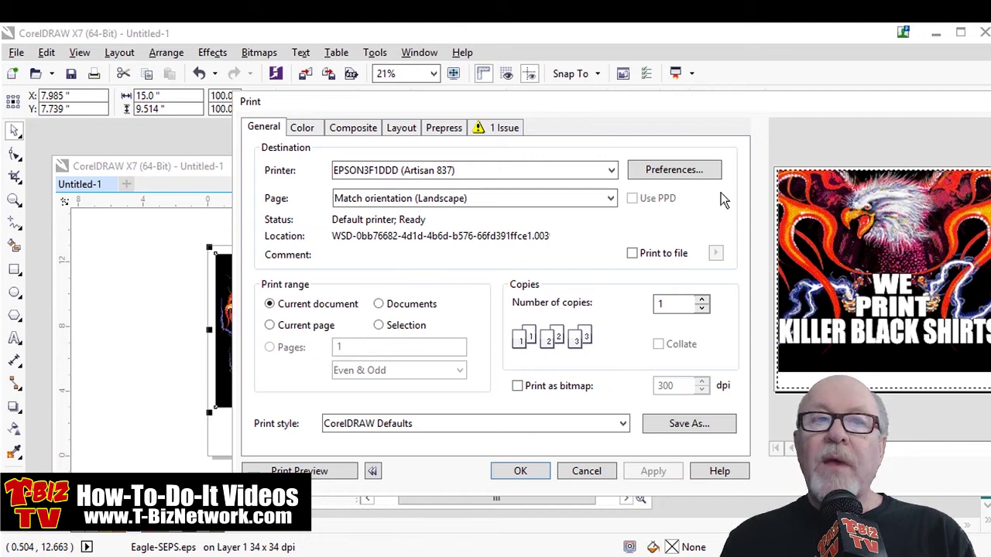
Enable Print separations, accept the Underbase White notice, and review all twelve plates.
click(312, 130)
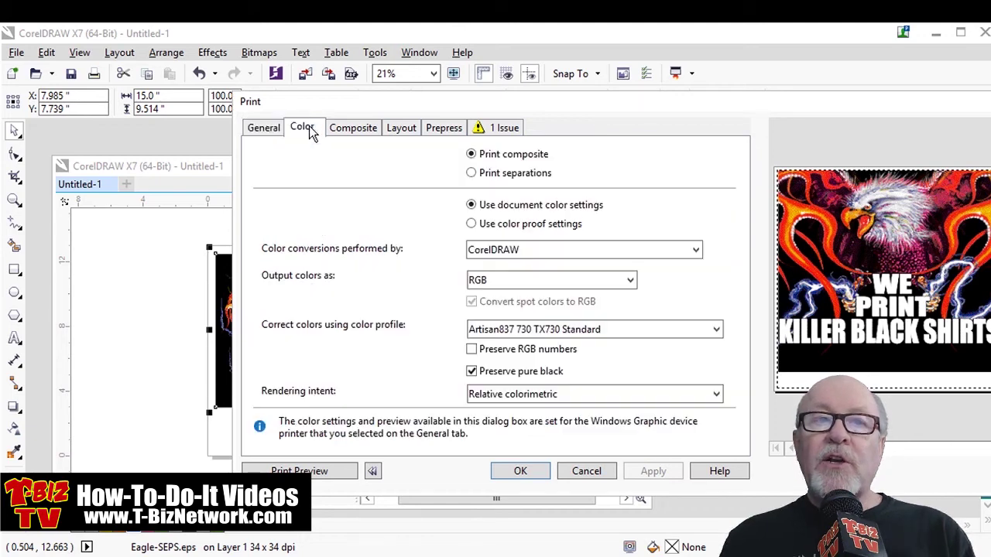
click(472, 174)
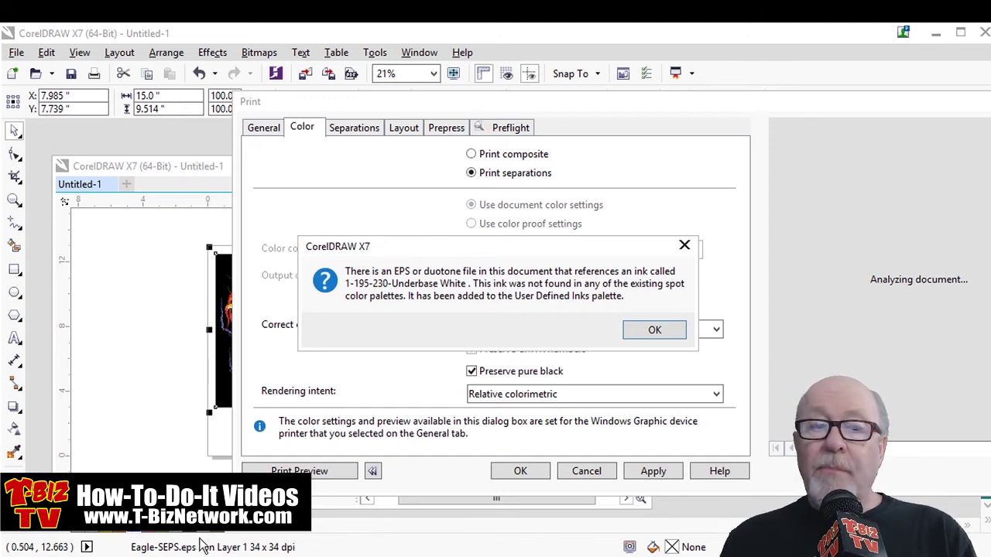
click(654, 330)
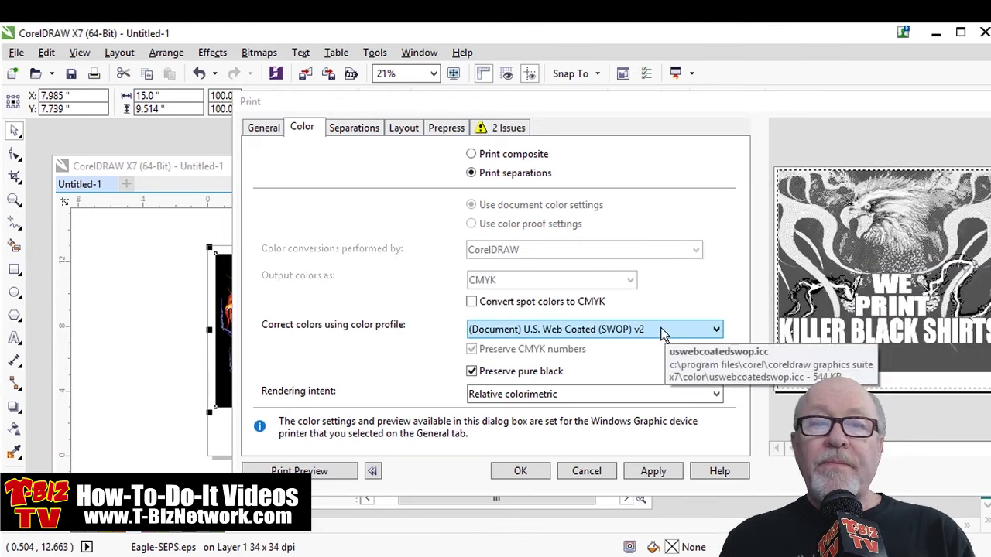
click(349, 128)
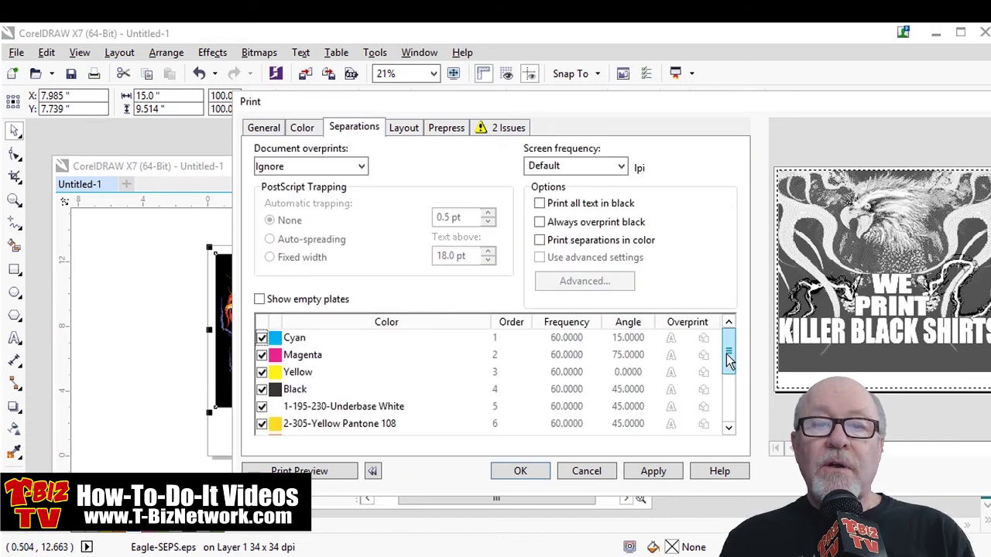
drag(729, 353, 729, 382)
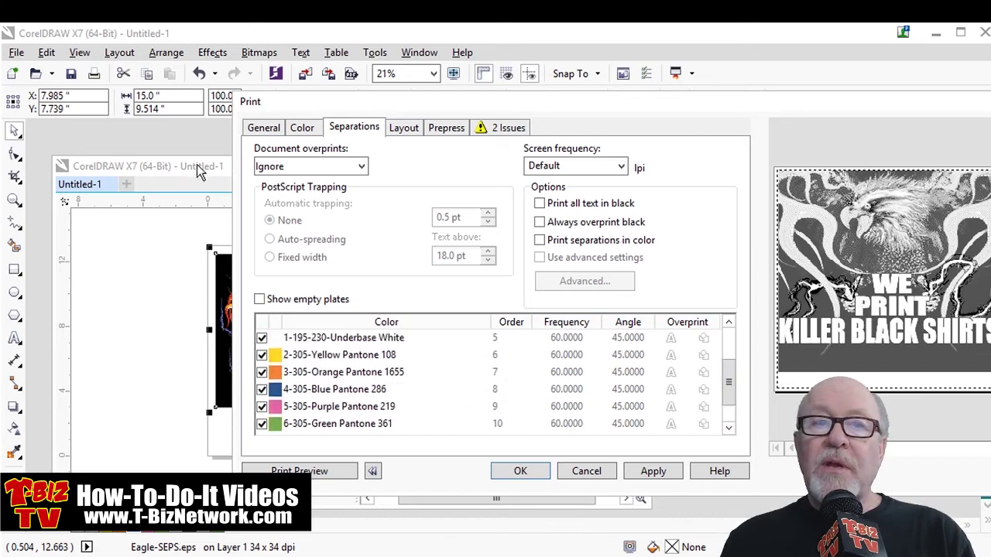
click(266, 128)
Target the Epson Artisan 1430 Separations printer and check all twelve plates remain selected at 80 lpi.
click(415, 171)
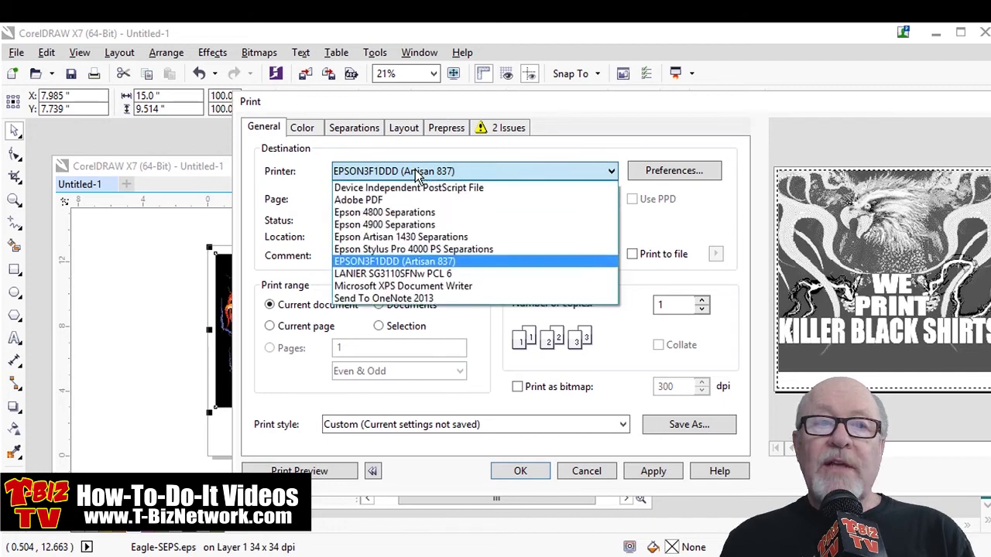
click(399, 236)
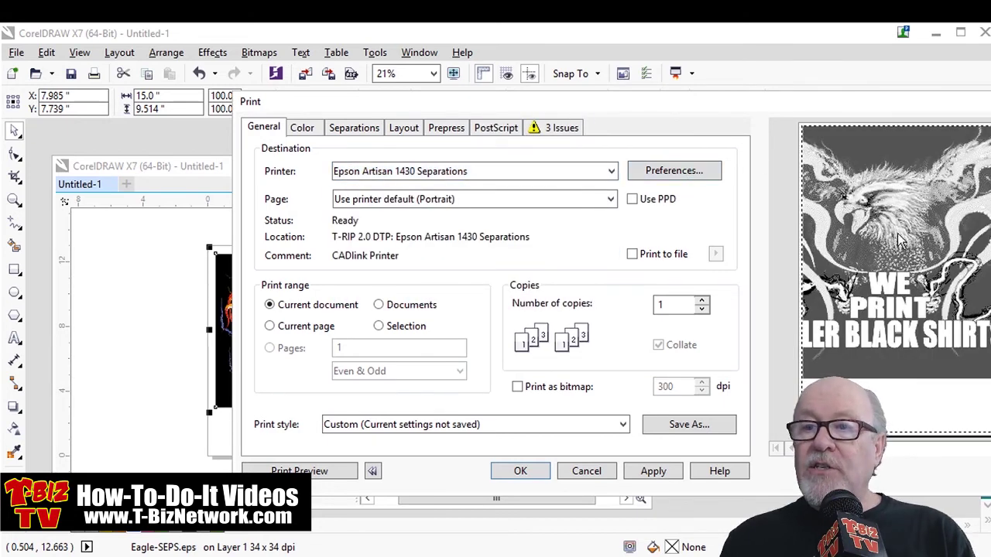
click(356, 130)
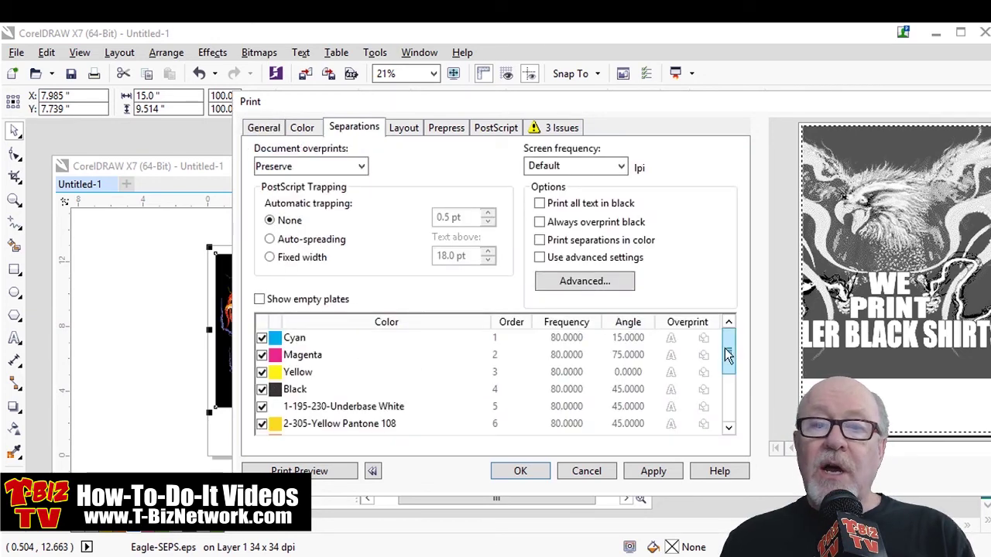
drag(727, 355, 728, 397)
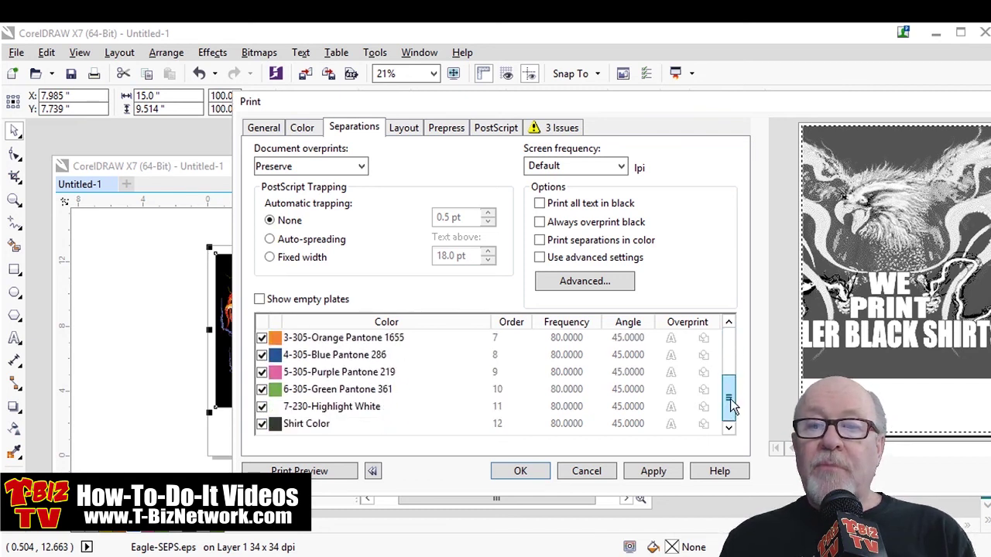
drag(730, 398, 729, 356)
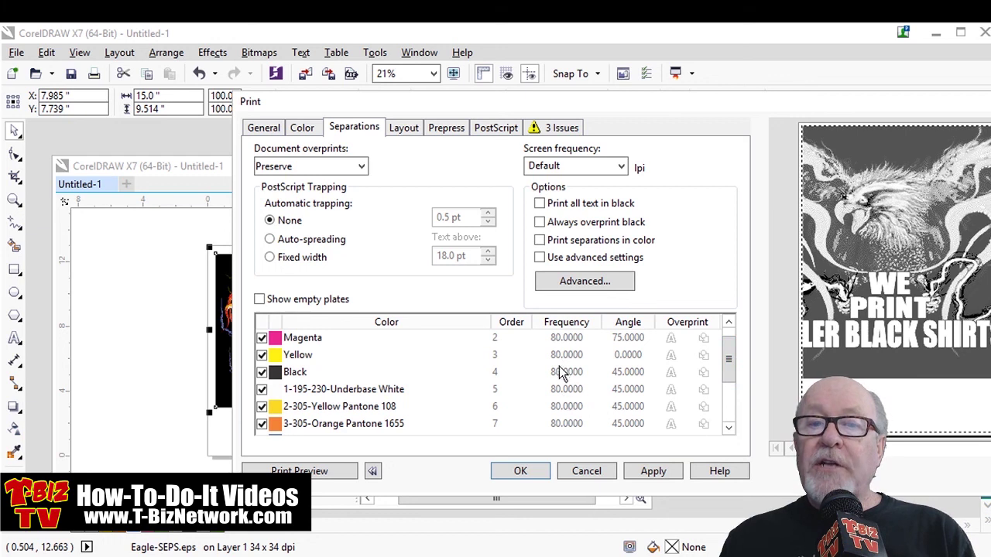